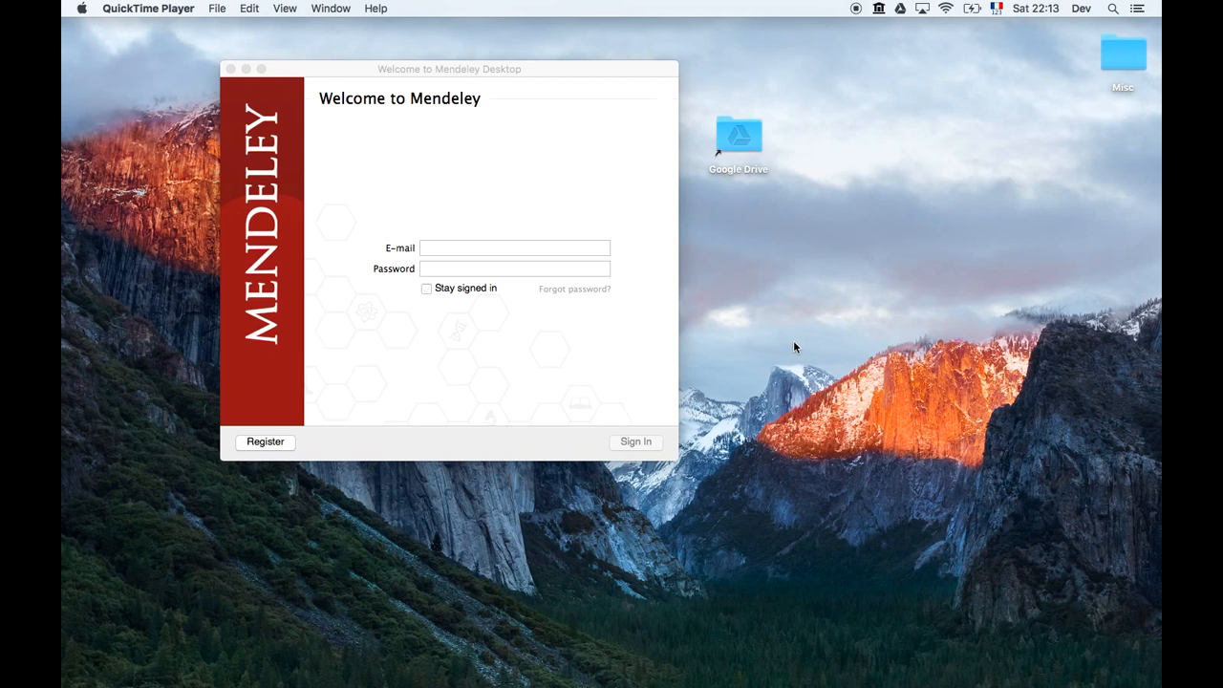
Sign in to Mendeley Desktop with the account e-mail and password, keeping the session signed in.
{"action": "left_click", "coordinate": [465, 248]}
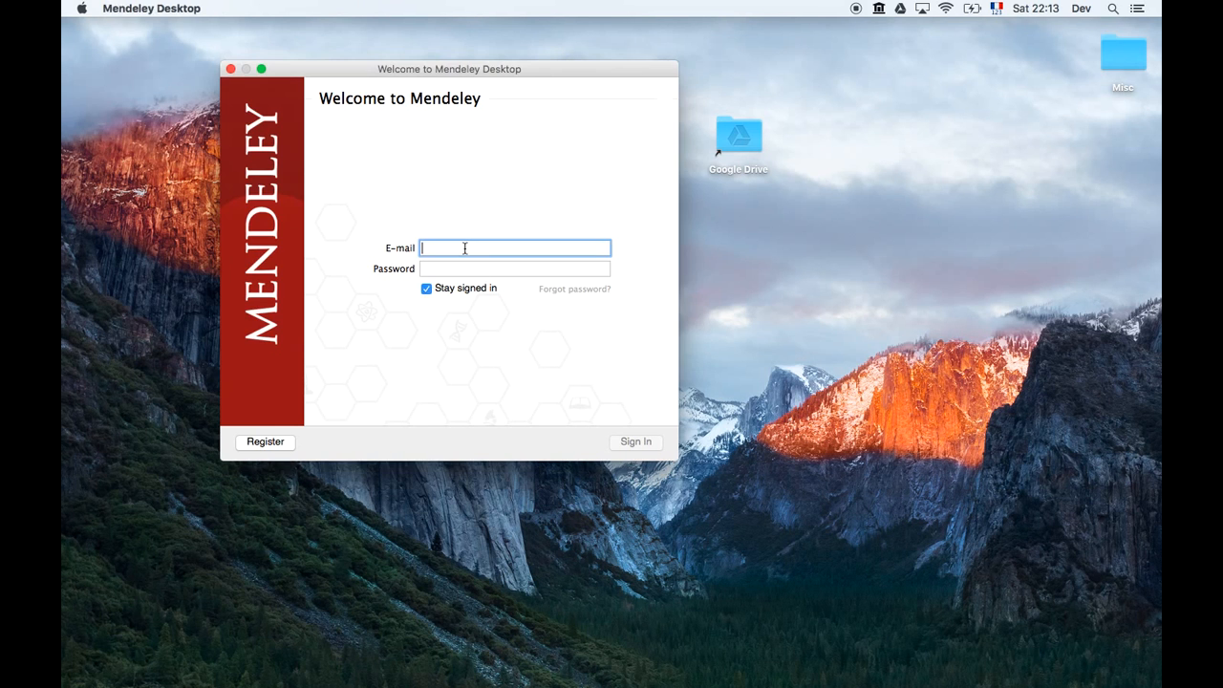
{"action": "key", "text": "Tab"}
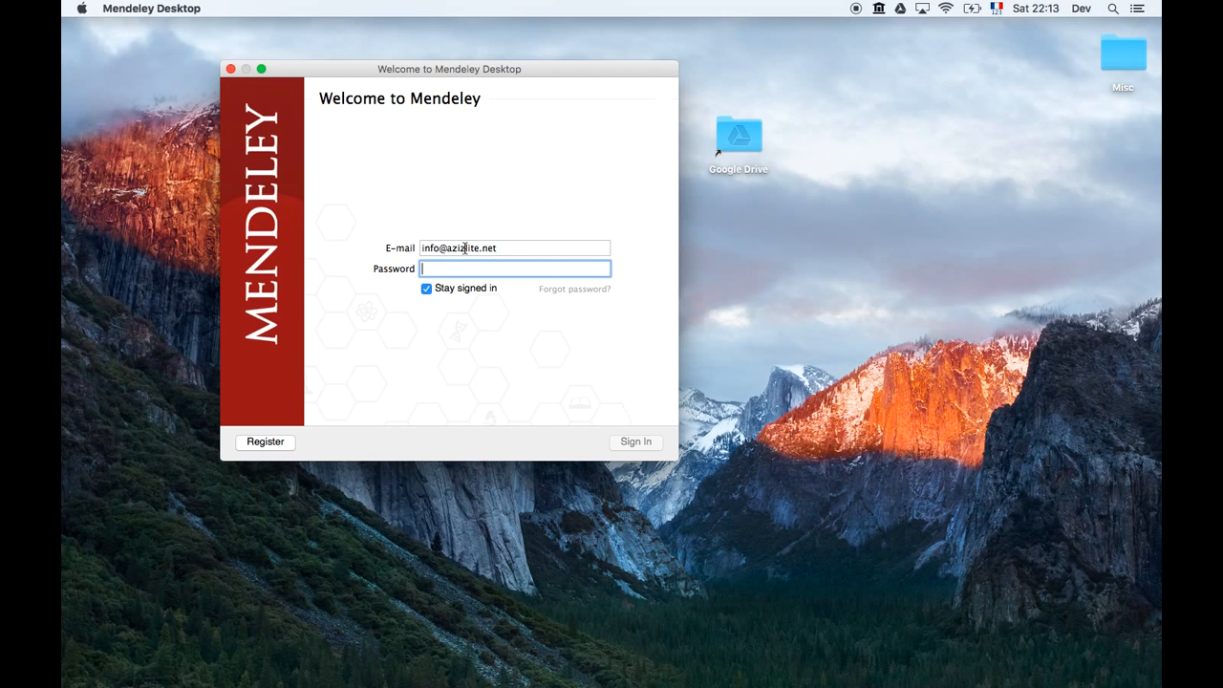
{"action": "type", "text": "********"}
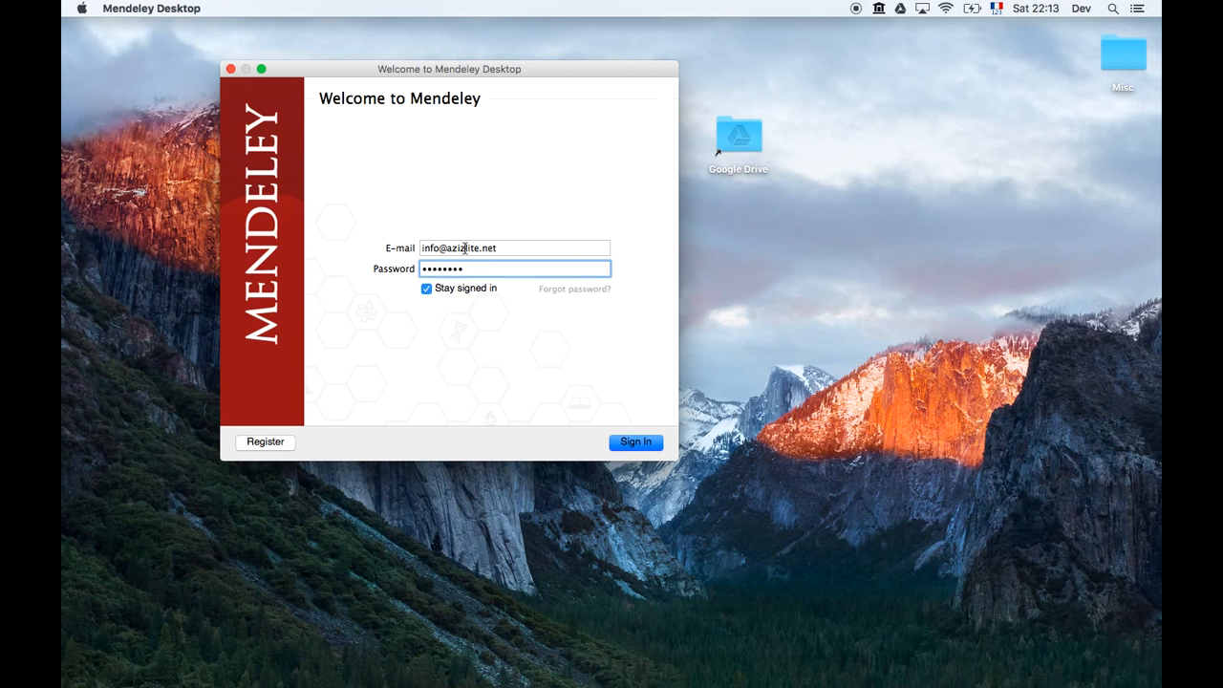
{"action": "key", "text": "Return"}
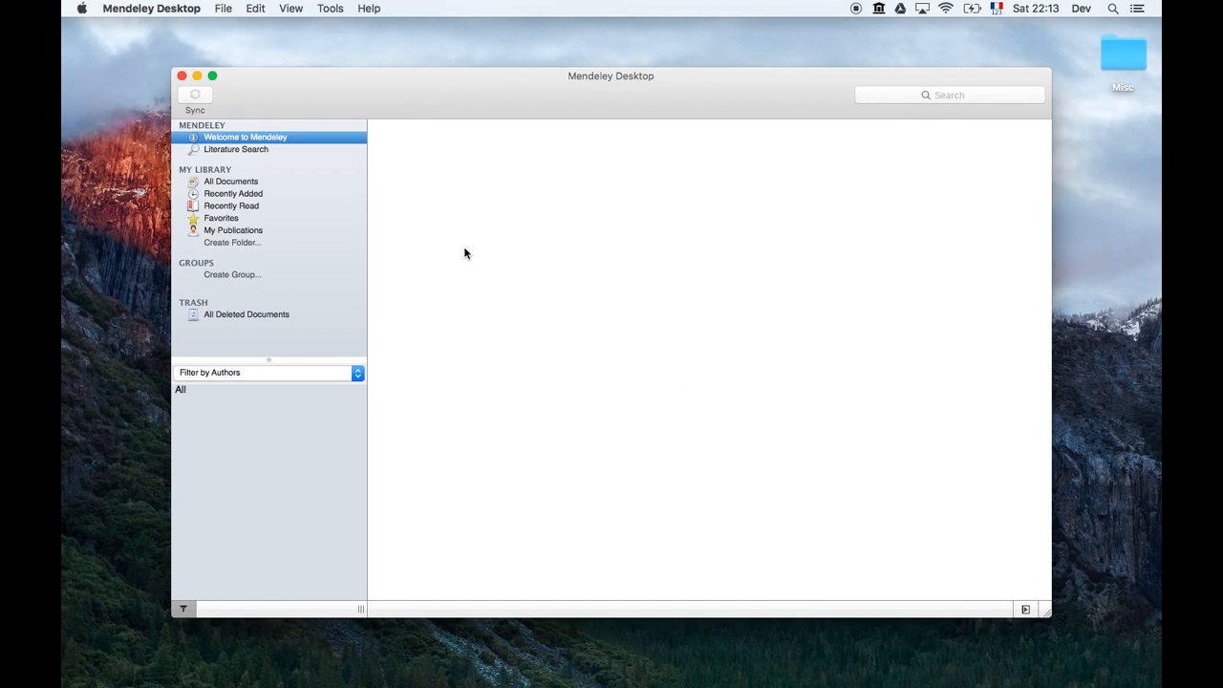
Maximize the window, list All Documents, and show the 2012 Concise Review paper's details down to Files.
{"action": "double_click", "coordinate": [767, 80]}
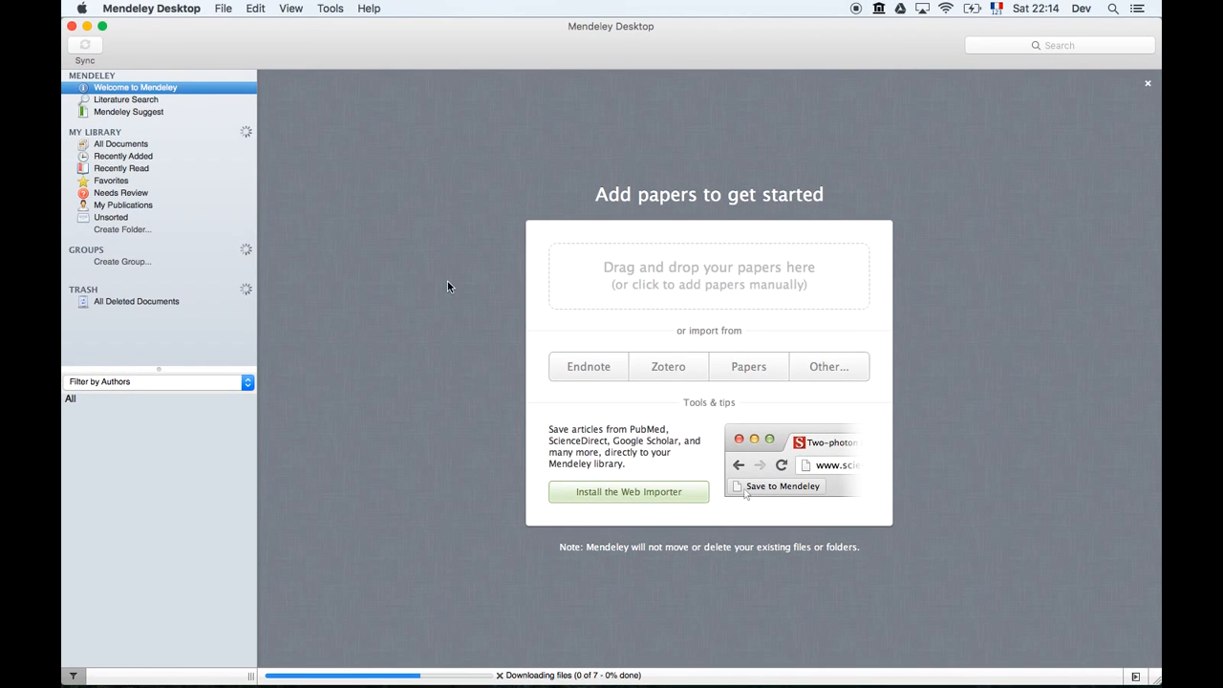
{"action": "left_click", "coordinate": [147, 143]}
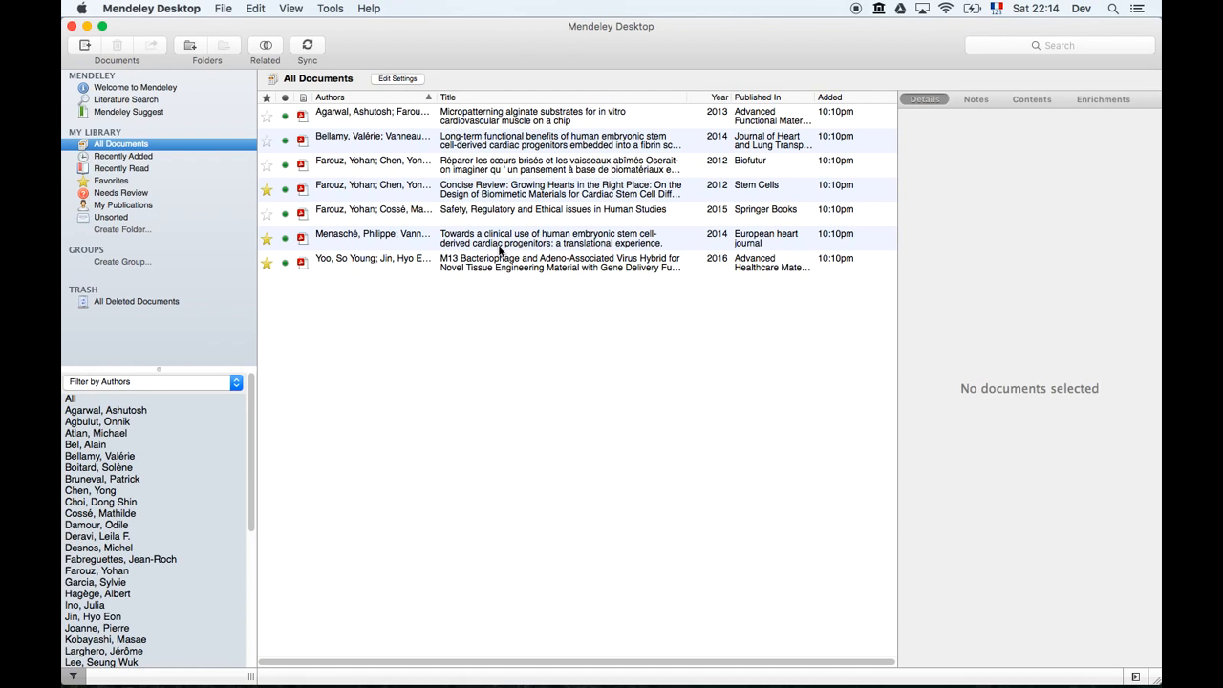
{"action": "left_click", "coordinate": [550, 196]}
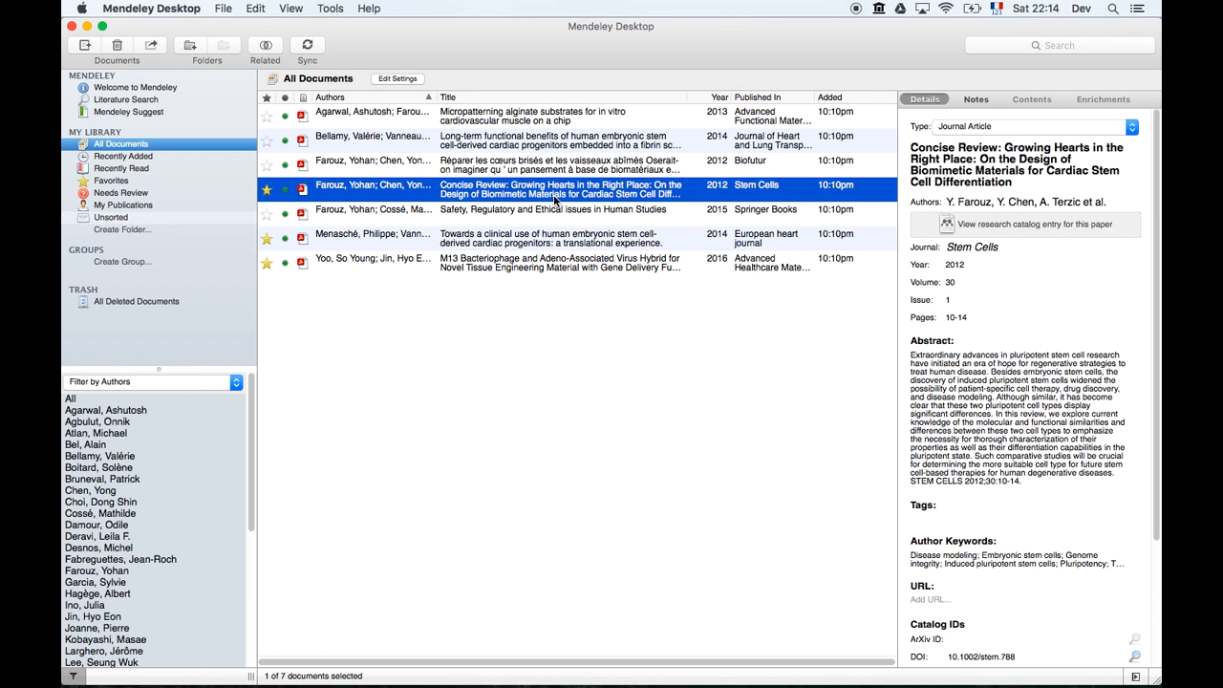
{"action": "scroll", "coordinate": [1092, 508], "scroll_direction": "down", "scroll_amount": 5}
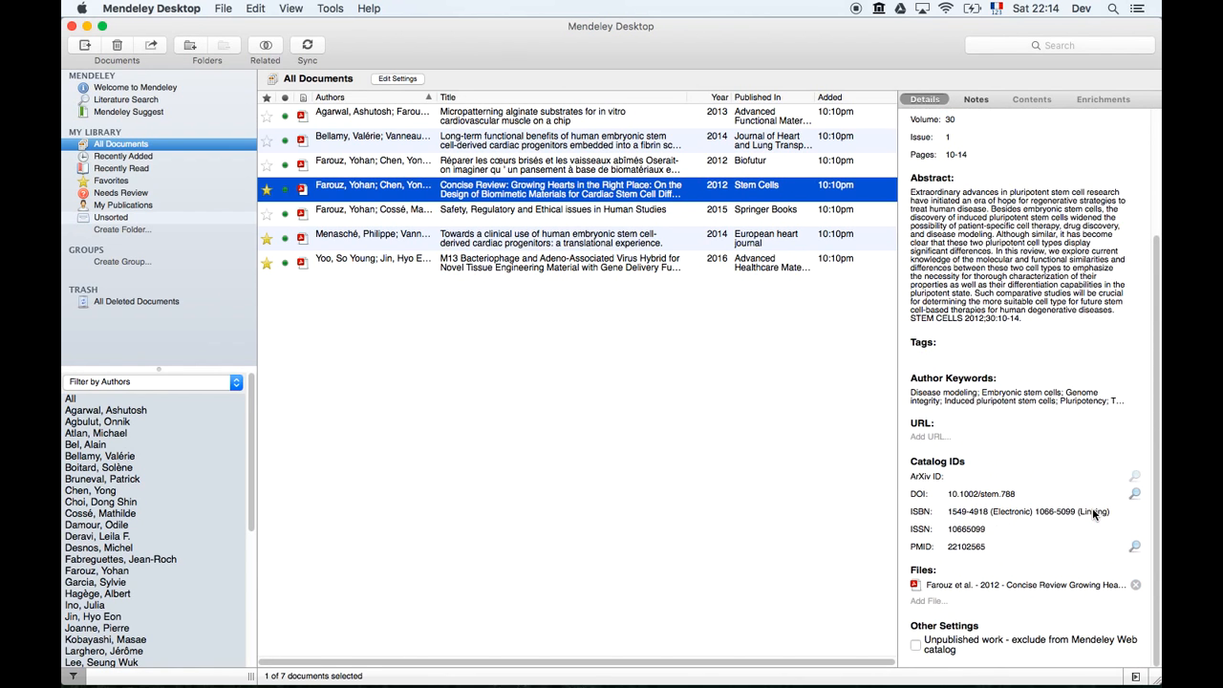
Reveal the Concise Review paper's attached PDF in its containing Finder folder.
{"action": "right_click", "coordinate": [1011, 587]}
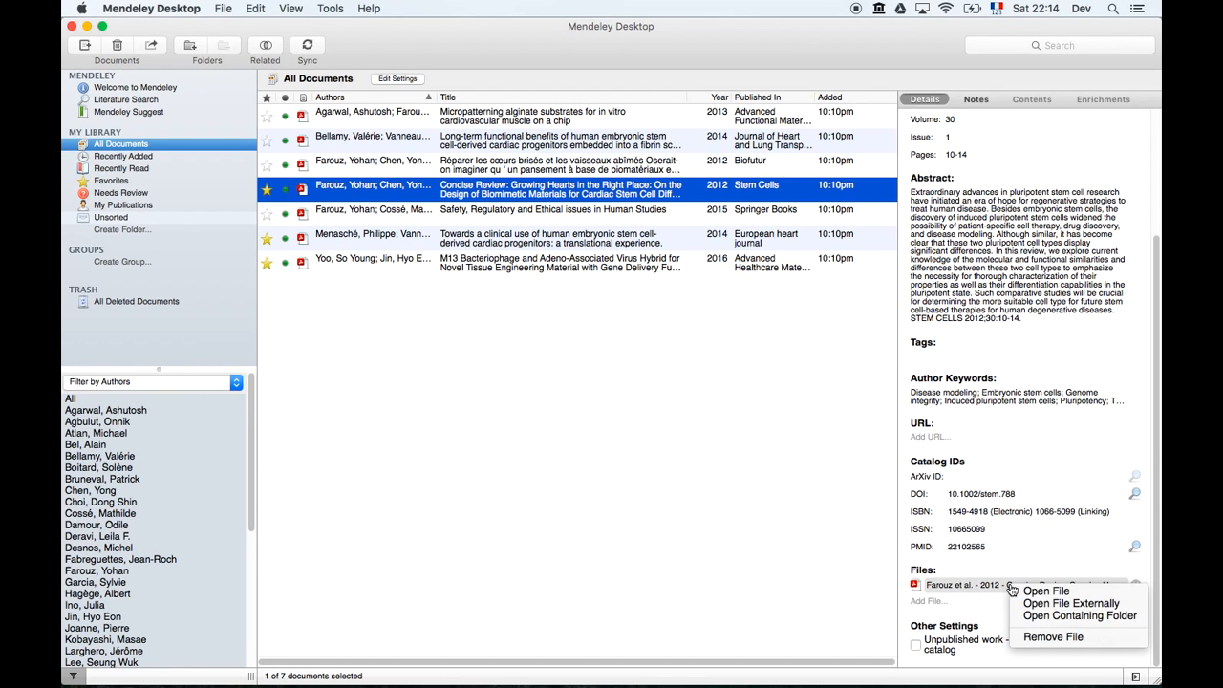
{"action": "left_click", "coordinate": [1068, 617]}
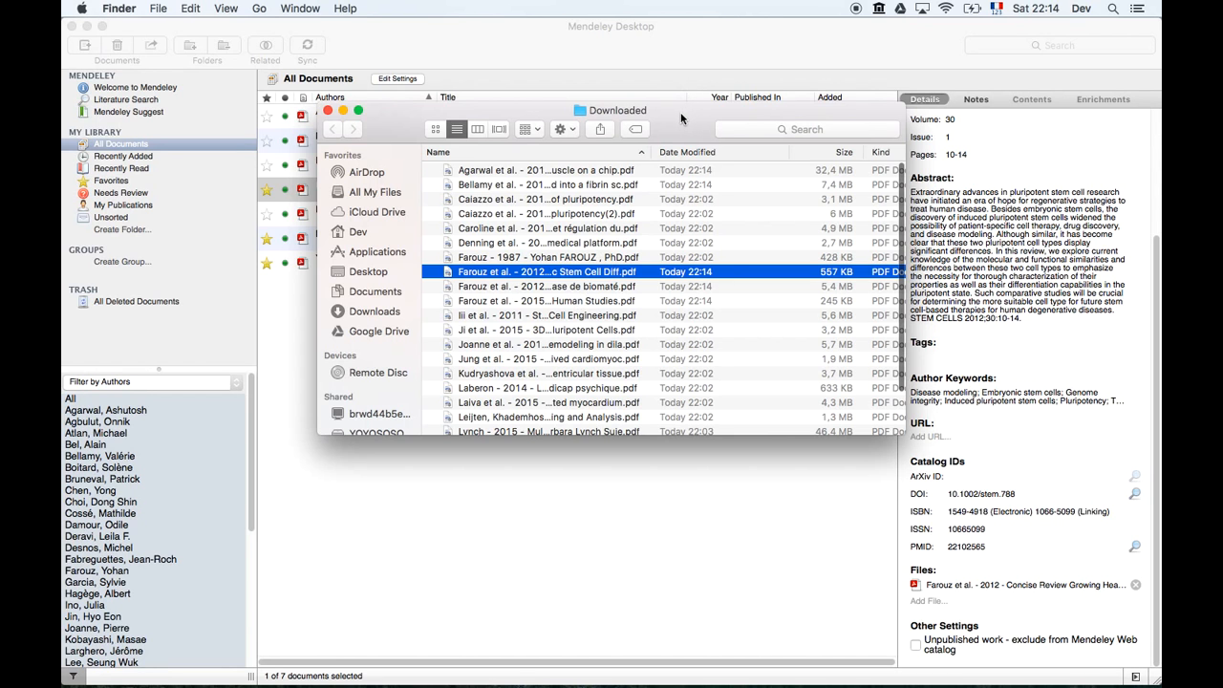
{"action": "left_click_drag", "start_coordinate": [683, 119], "coordinate": [627, 158]}
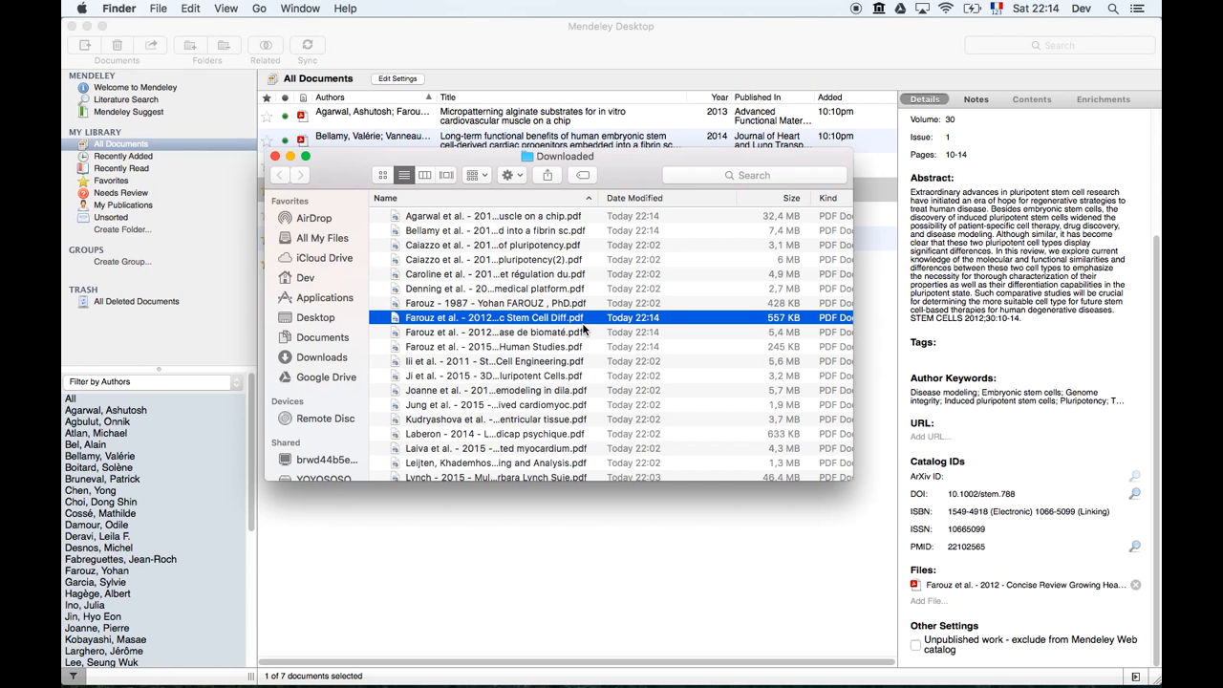
Climb up through Mendeley Desktop, Application Support and Library to the Dev home folder.
{"action": "key", "text": "super+Up"}
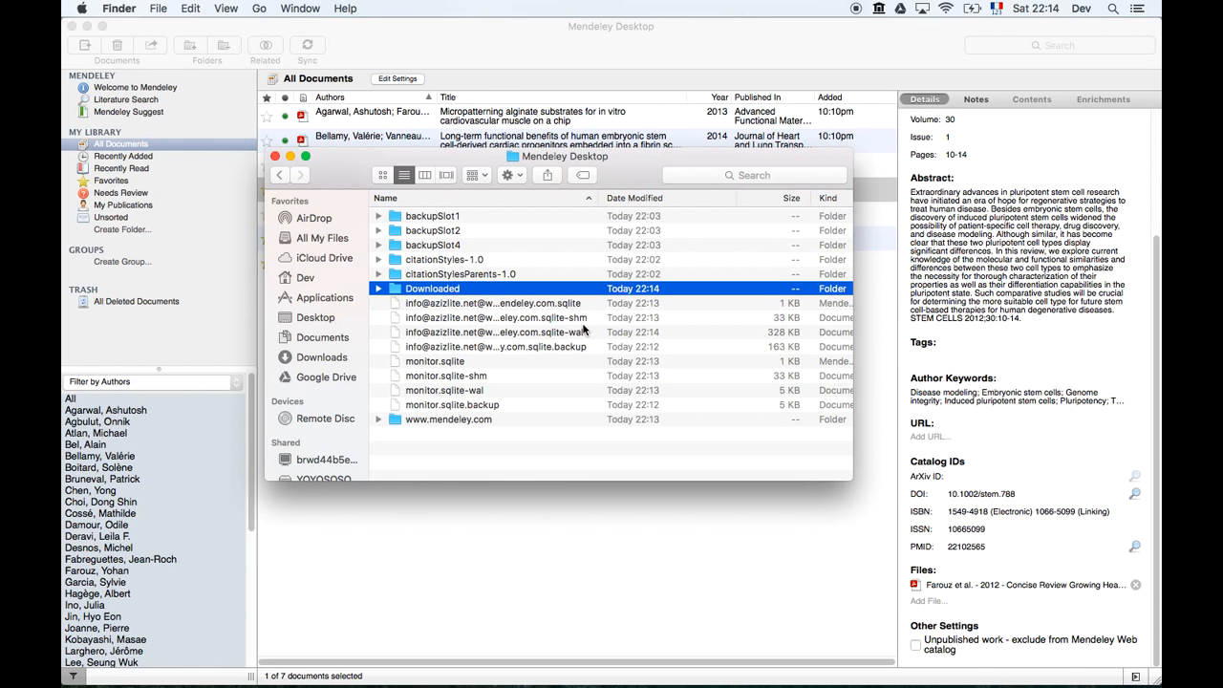
{"action": "key", "text": "super+Up"}
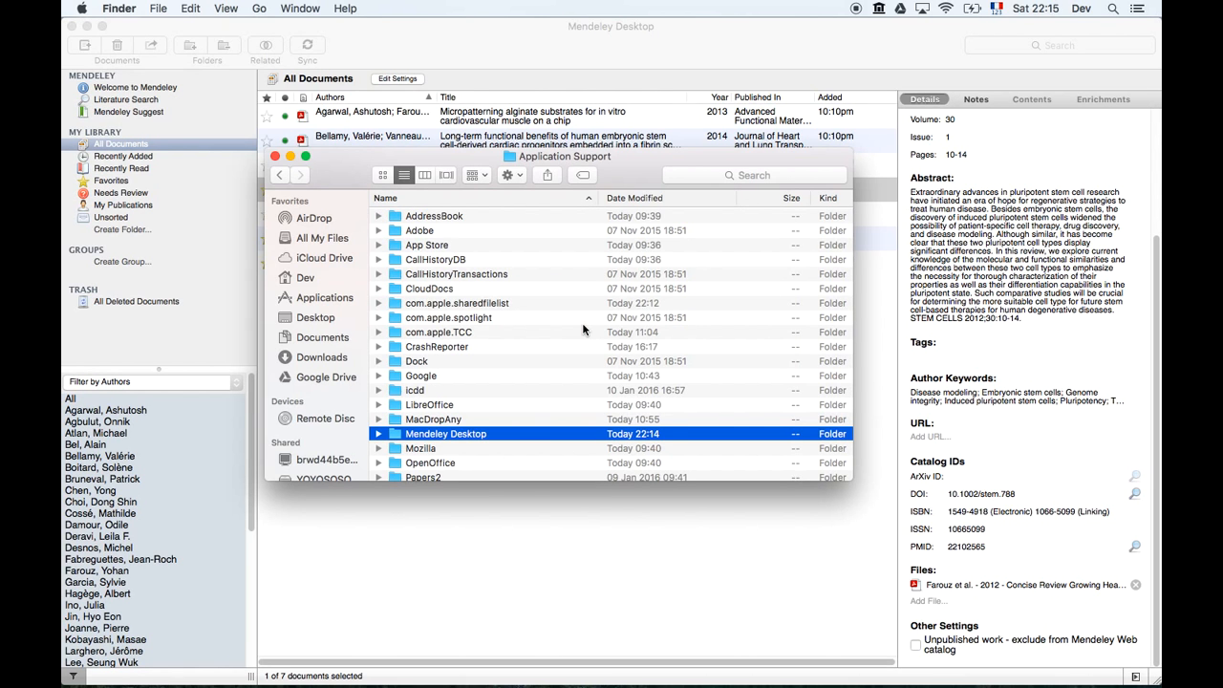
{"action": "key", "text": "super+Up"}
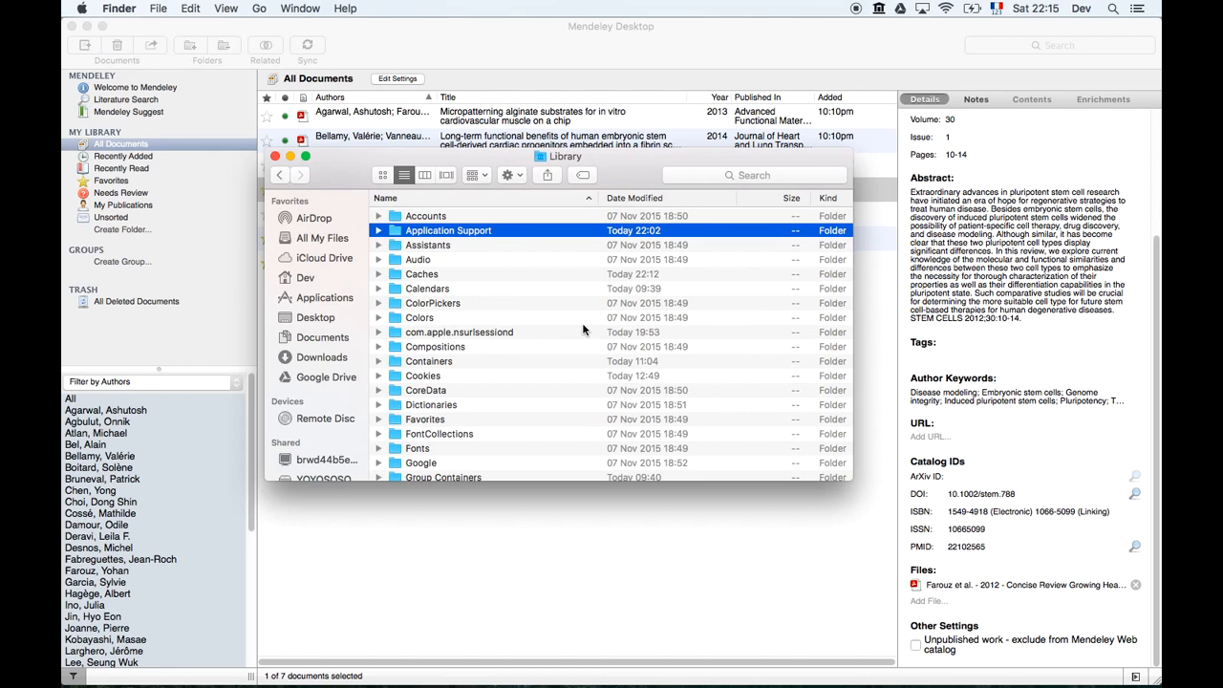
{"action": "key", "text": "super+Up"}
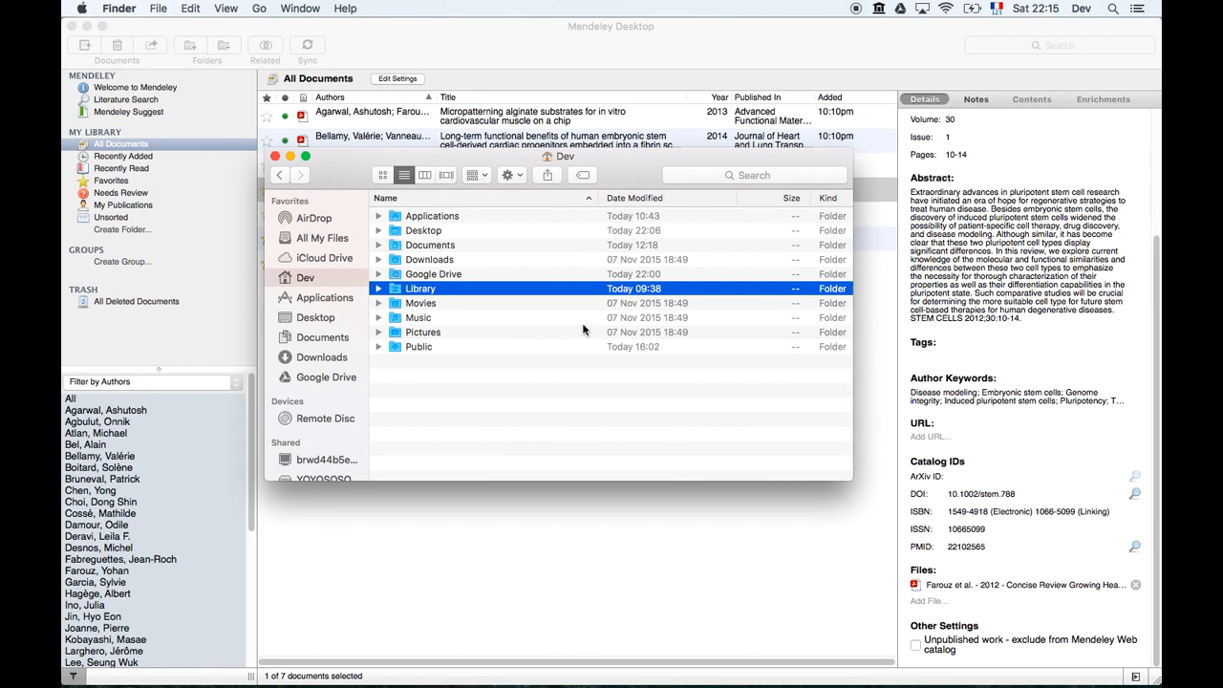
Enable Show Library Folder in the Dev home folder's Finder view options.
{"action": "left_click", "coordinate": [572, 400]}
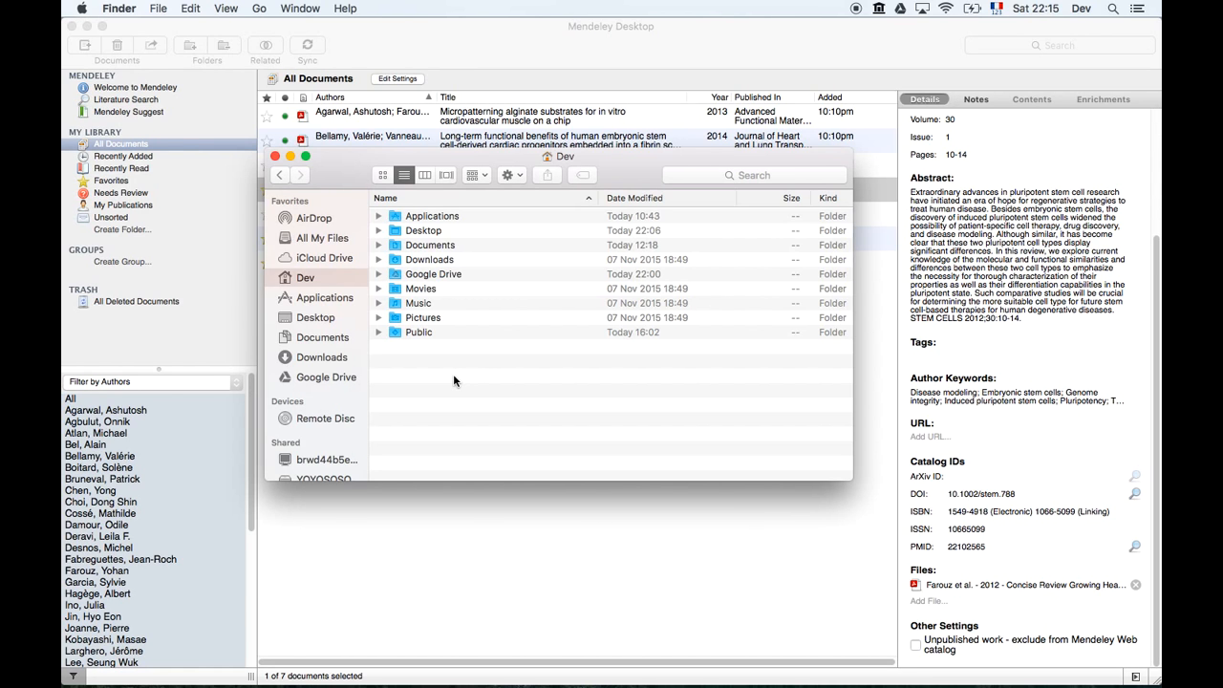
{"action": "right_click", "coordinate": [454, 381]}
{"action": "mouse_move", "coordinate": [506, 439]}
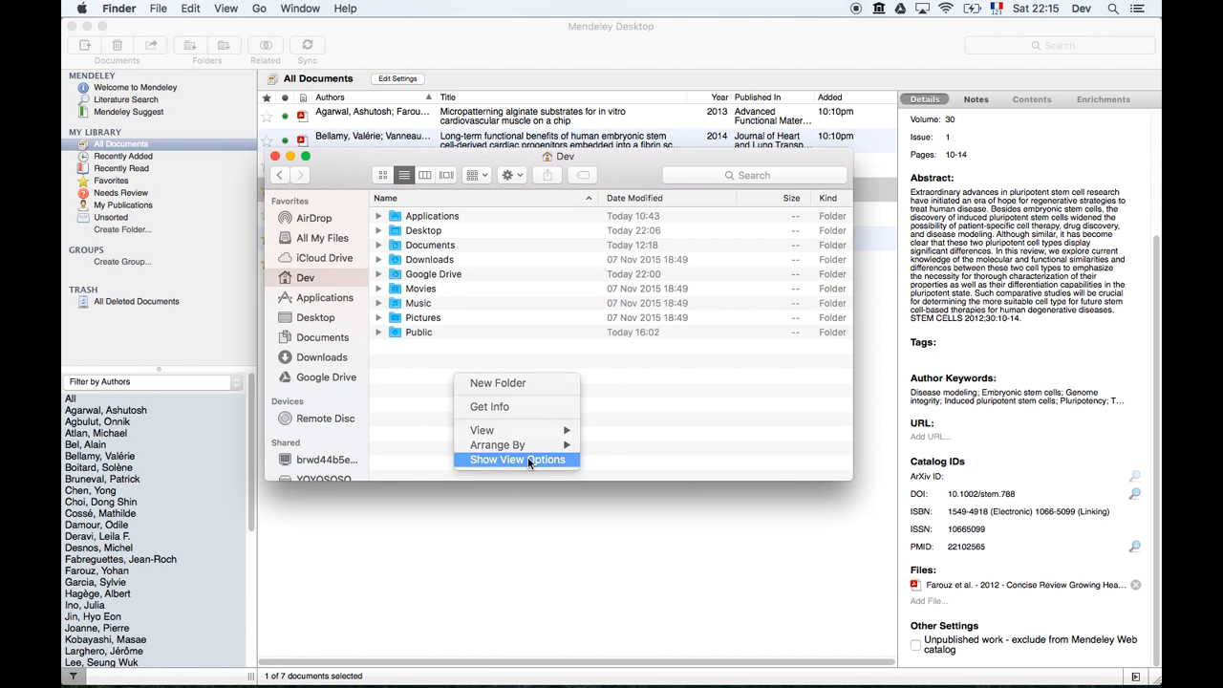
{"action": "left_click", "coordinate": [528, 459]}
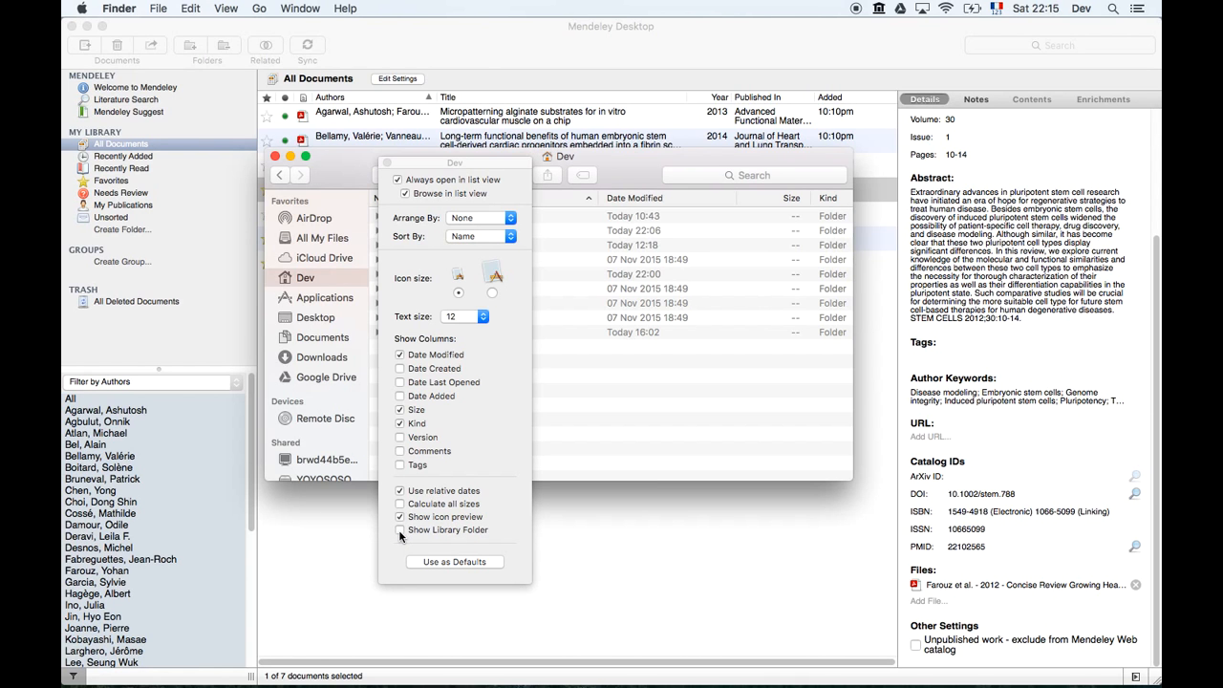
{"action": "left_click", "coordinate": [399, 531]}
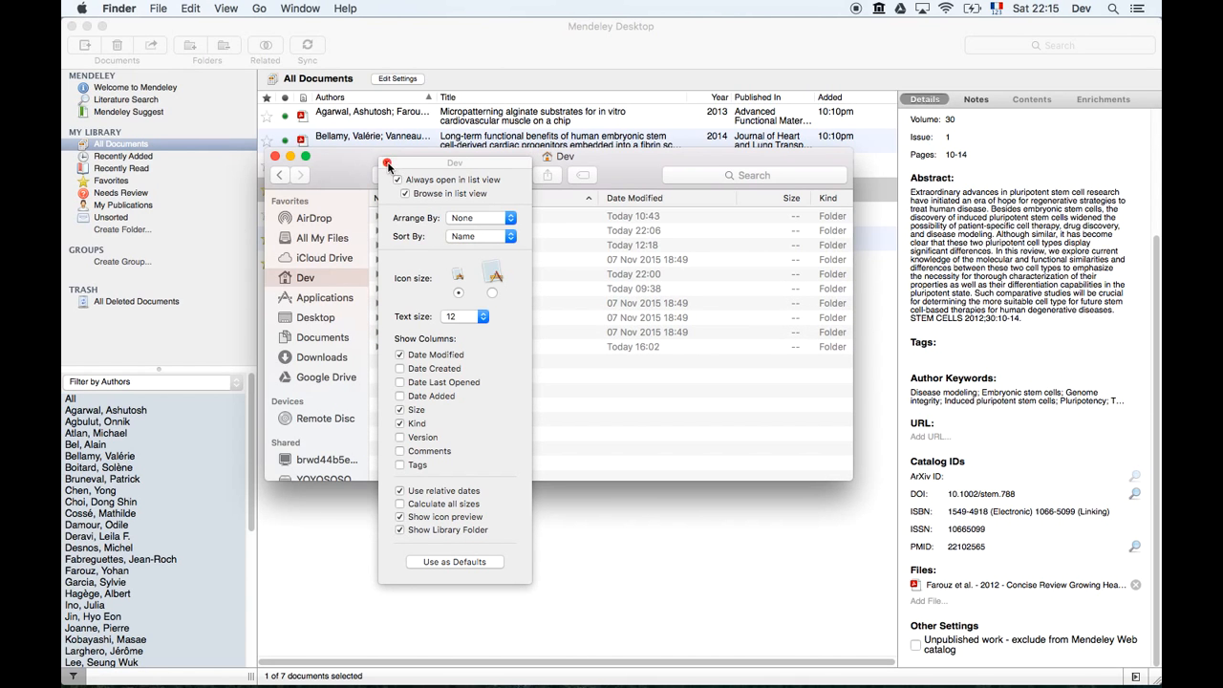
{"action": "left_click", "coordinate": [387, 163]}
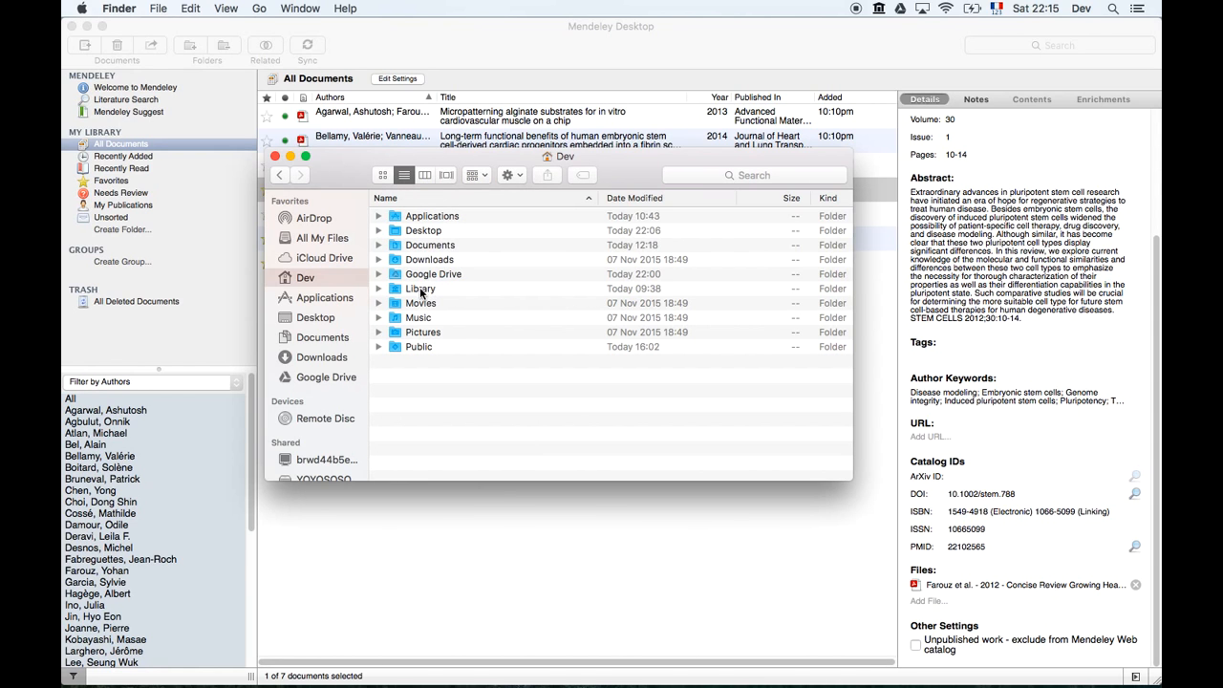
Browse Library › Application Support › Mendeley Desktop › Downloaded to review the PDFs, then close Finder.
{"action": "double_click", "coordinate": [420, 291]}
{"action": "double_click", "coordinate": [459, 233]}
{"action": "scroll", "coordinate": [456, 232], "scroll_direction": "down", "scroll_amount": 2}
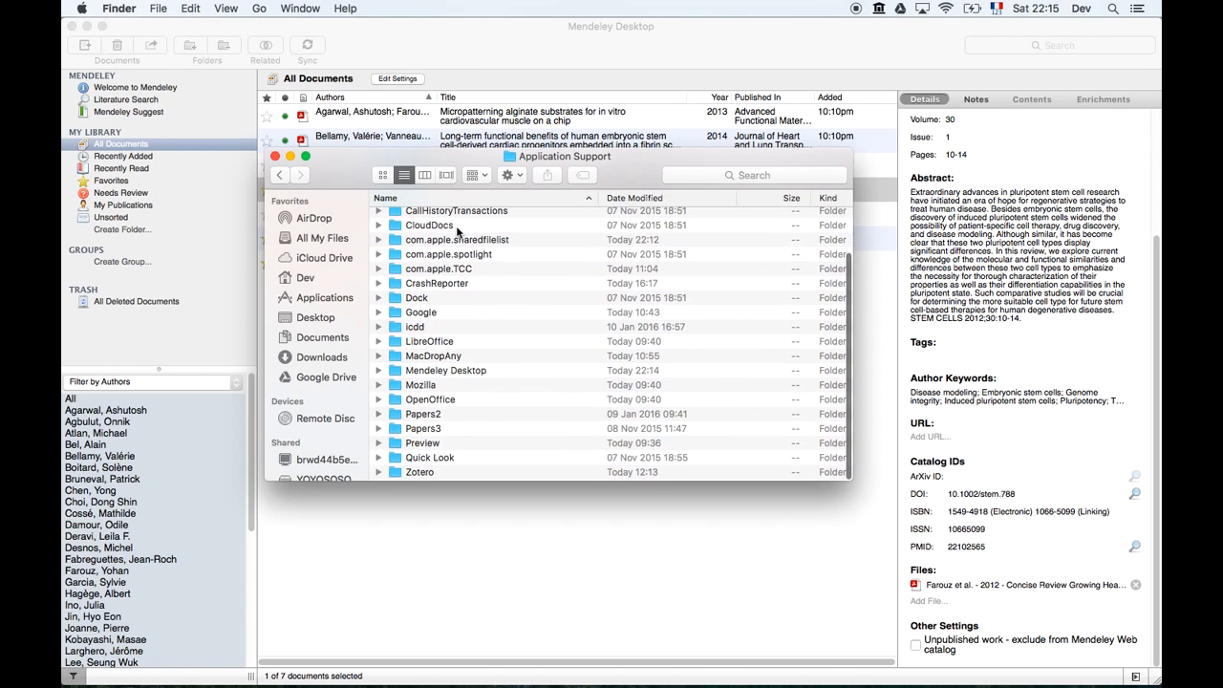
{"action": "double_click", "coordinate": [439, 375]}
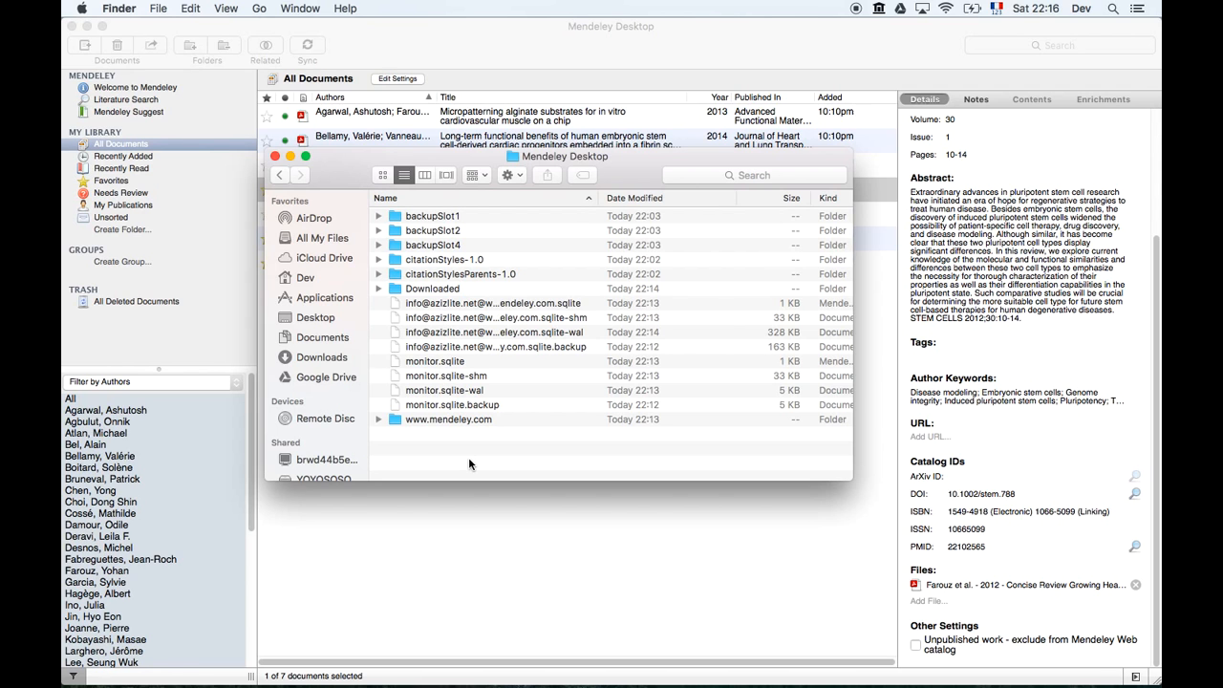
{"action": "double_click", "coordinate": [454, 289]}
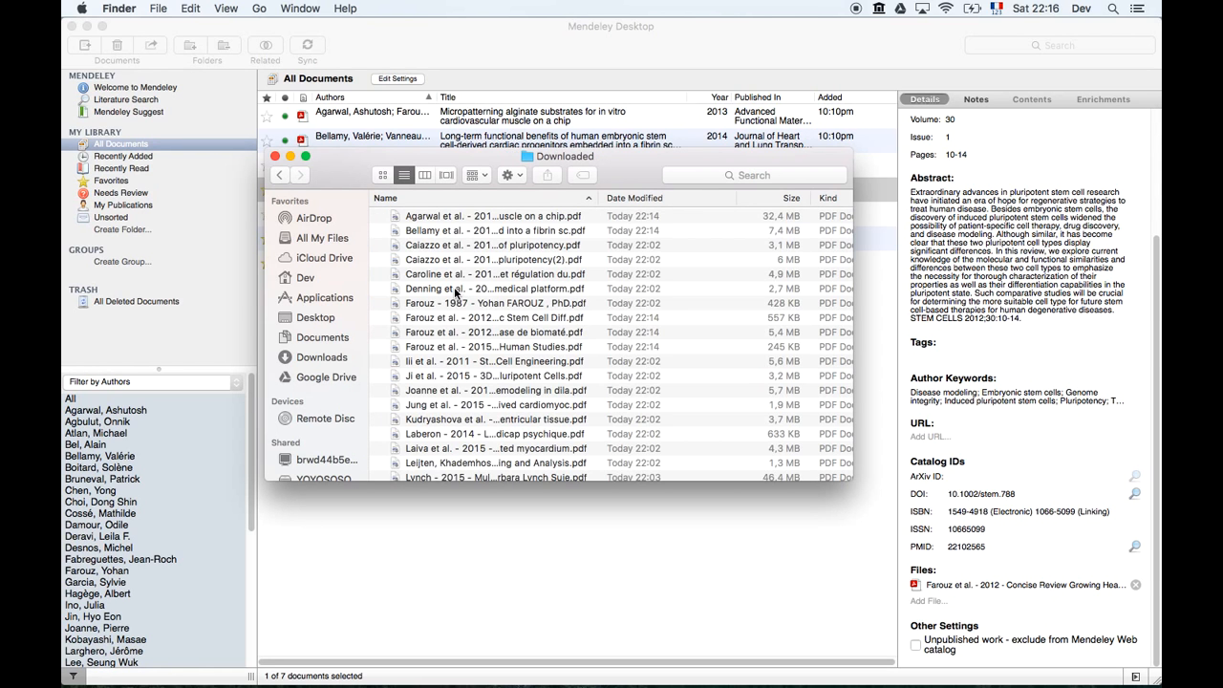
{"action": "scroll", "coordinate": [455, 291], "scroll_direction": "down", "scroll_amount": 3}
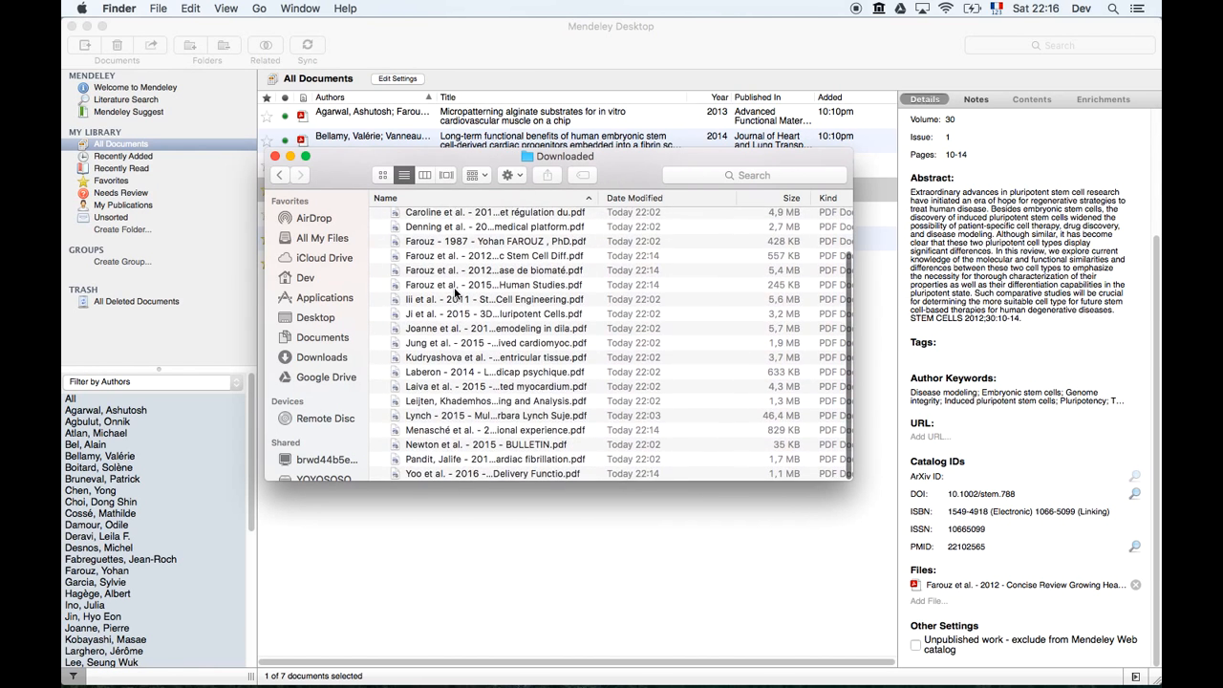
{"action": "scroll", "coordinate": [455, 291], "scroll_direction": "up", "scroll_amount": 3}
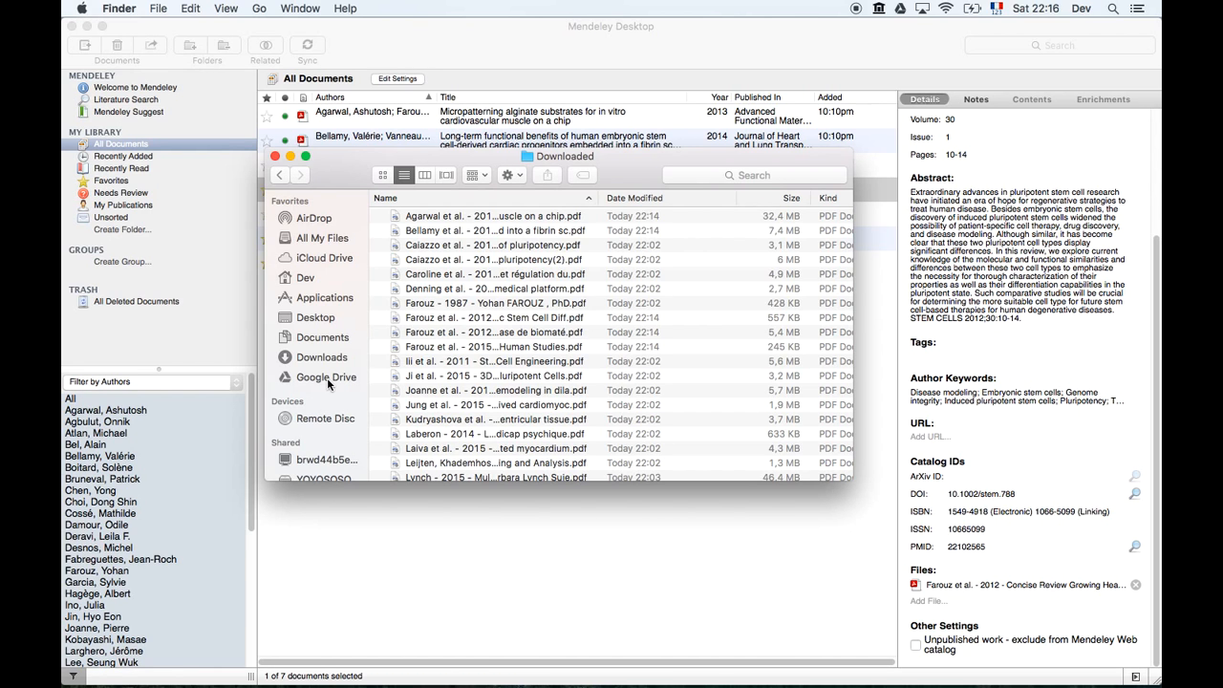
{"action": "left_click", "coordinate": [275, 157]}
Hide Mendeley and launch MacDropAny from Launchpad, approving the downloaded-app warning.
{"action": "left_click", "coordinate": [566, 42]}
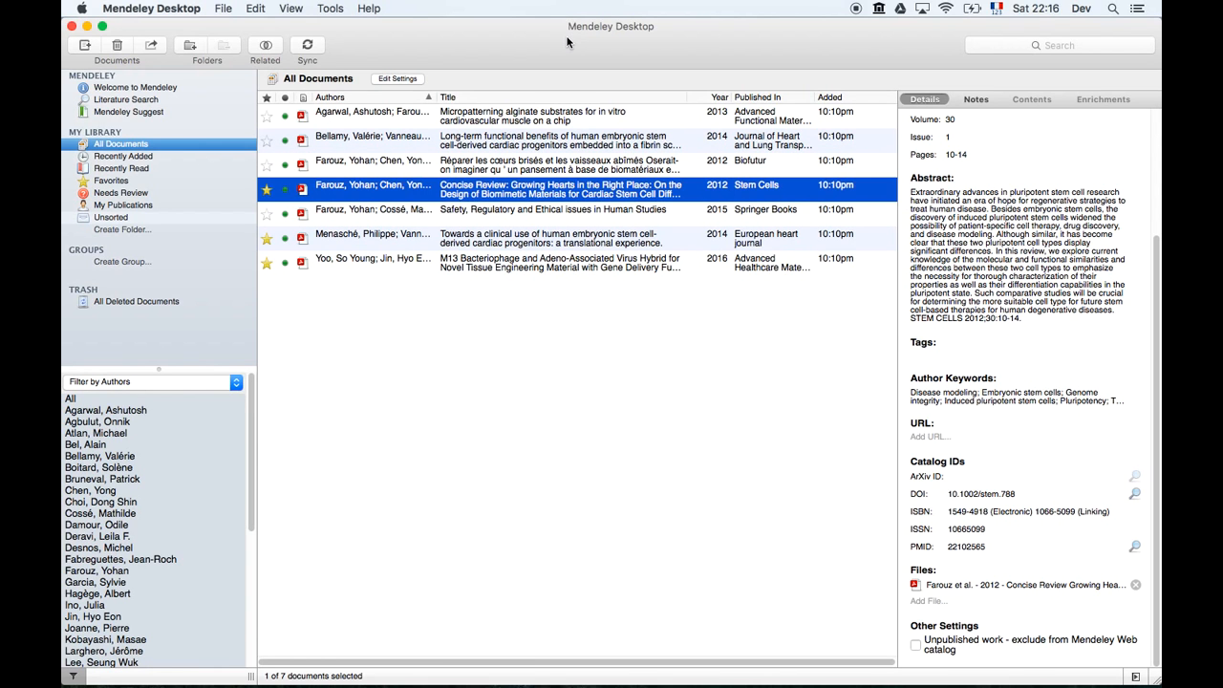
{"action": "key", "text": "super+q"}
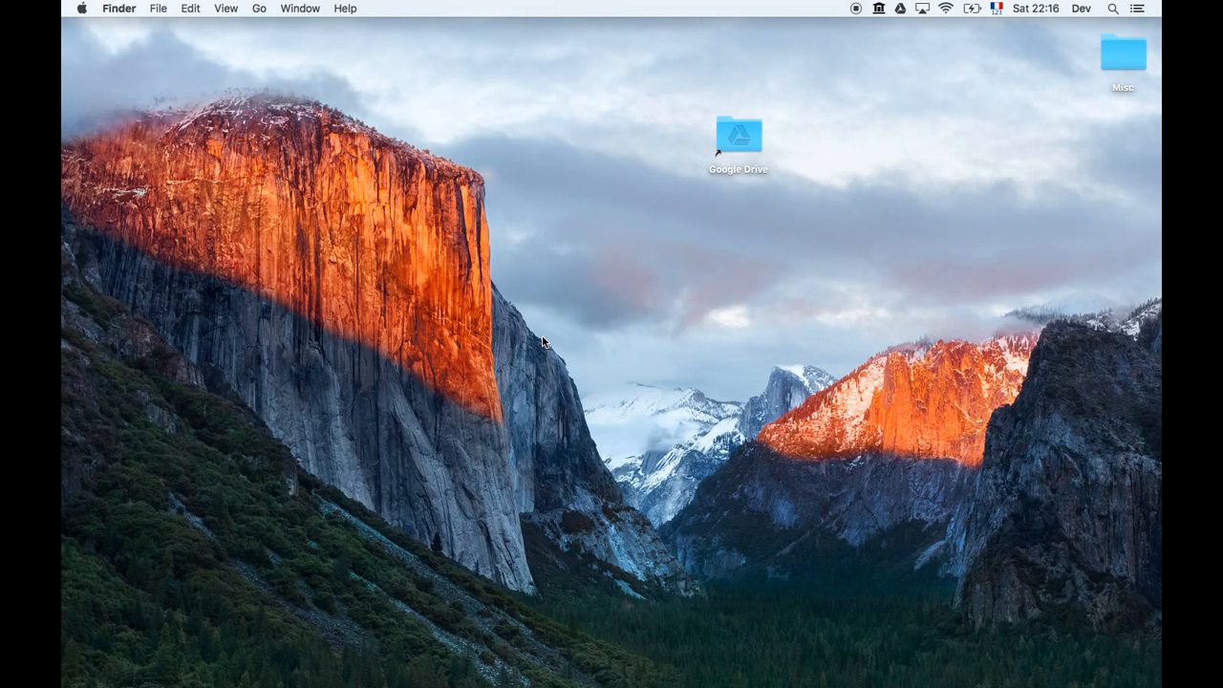
{"action": "key", "text": "F4"}
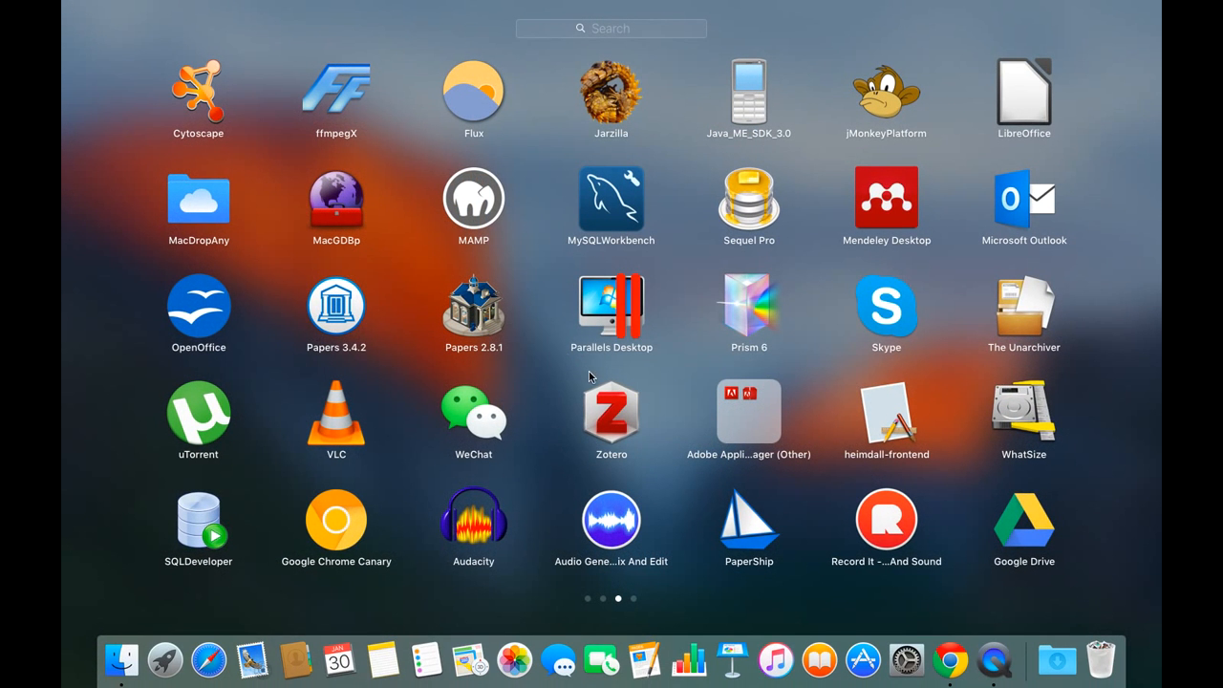
{"action": "type", "text": "macdrop"}
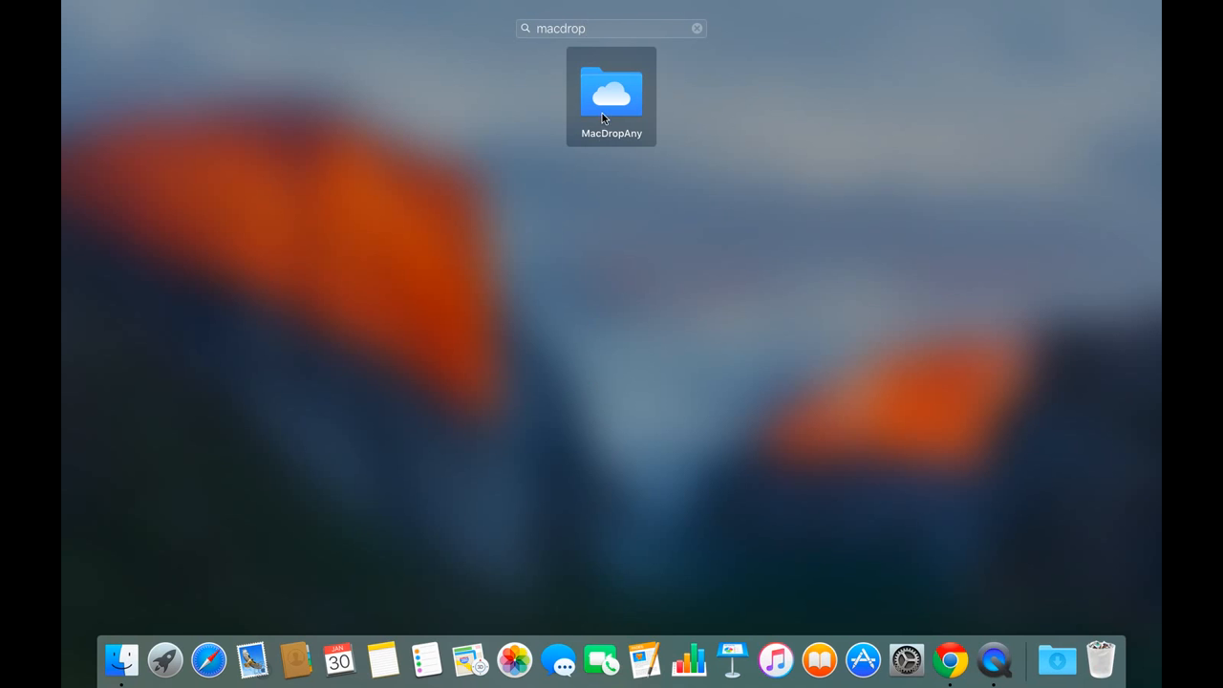
{"action": "left_click", "coordinate": [602, 113]}
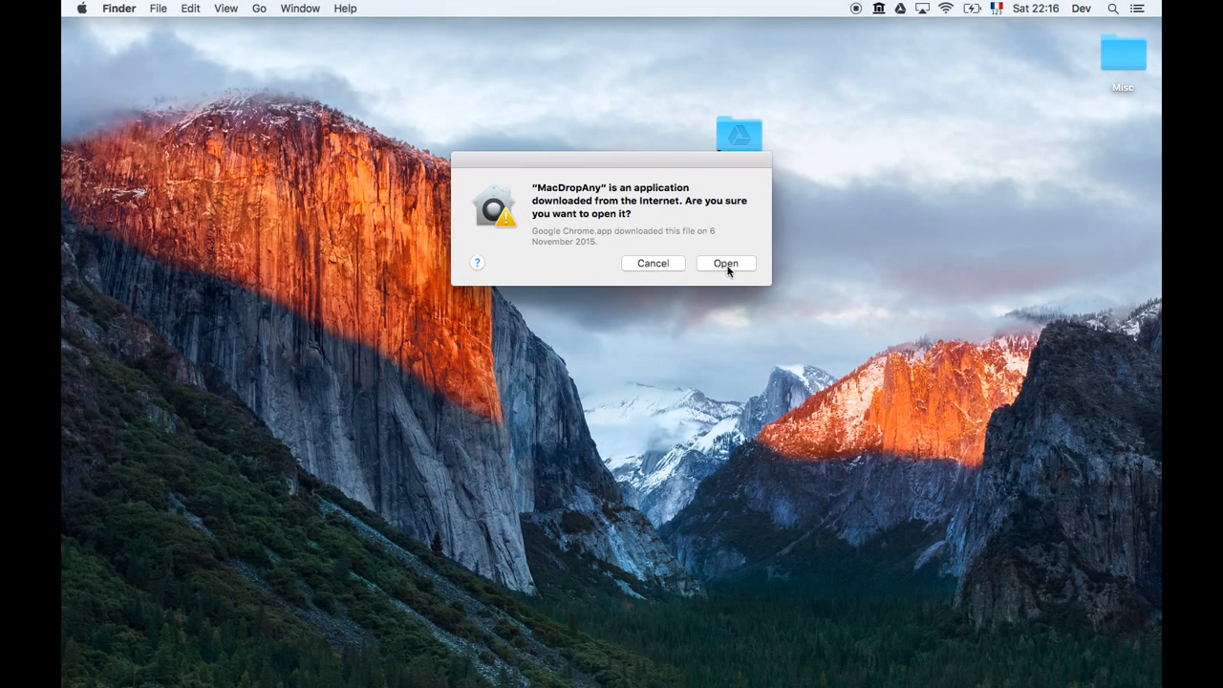
{"action": "left_click", "coordinate": [726, 268]}
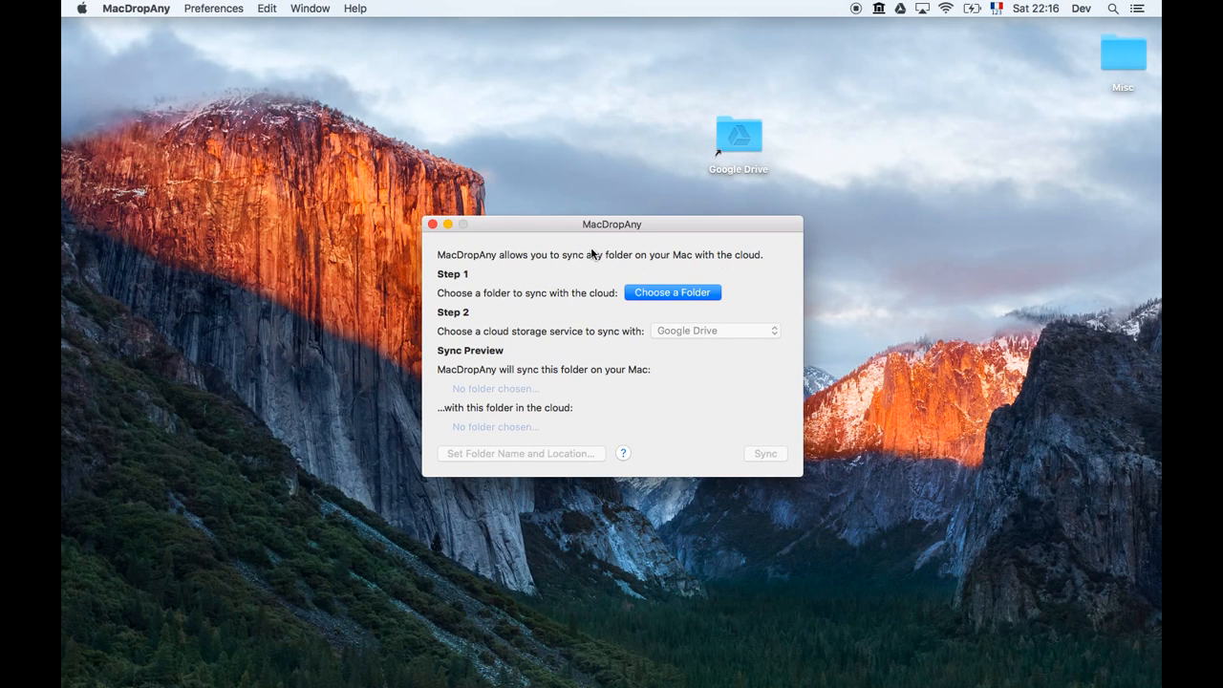
Choose Dev › Library › Application Support › Mendeley Desktop as MacDropAny's folder to sync.
{"action": "left_click_drag", "start_coordinate": [675, 231], "coordinate": [604, 163]}
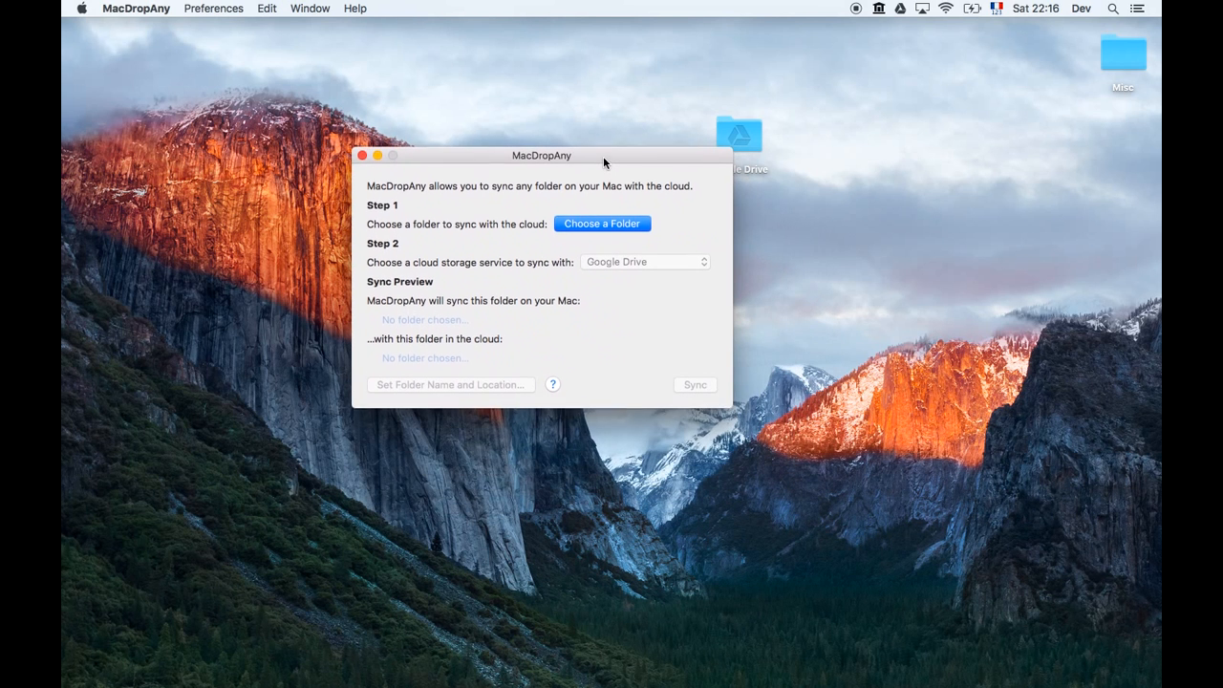
{"action": "left_click", "coordinate": [598, 223]}
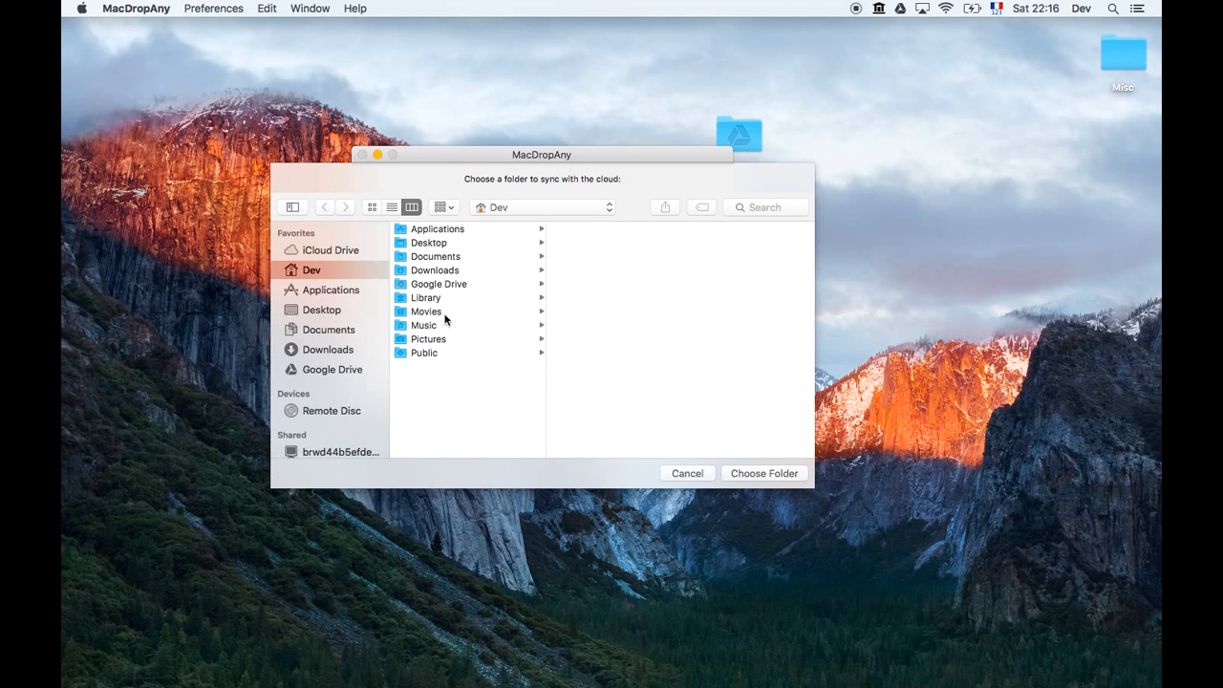
{"action": "left_click", "coordinate": [430, 299]}
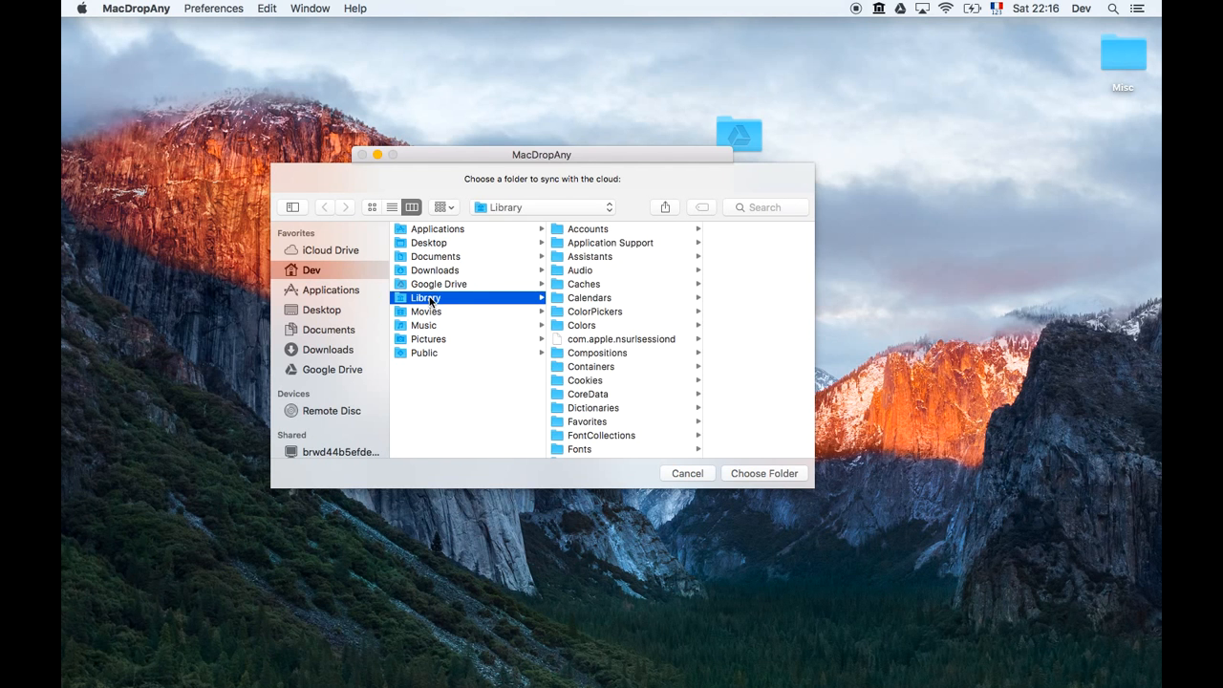
{"action": "left_click", "coordinate": [650, 247]}
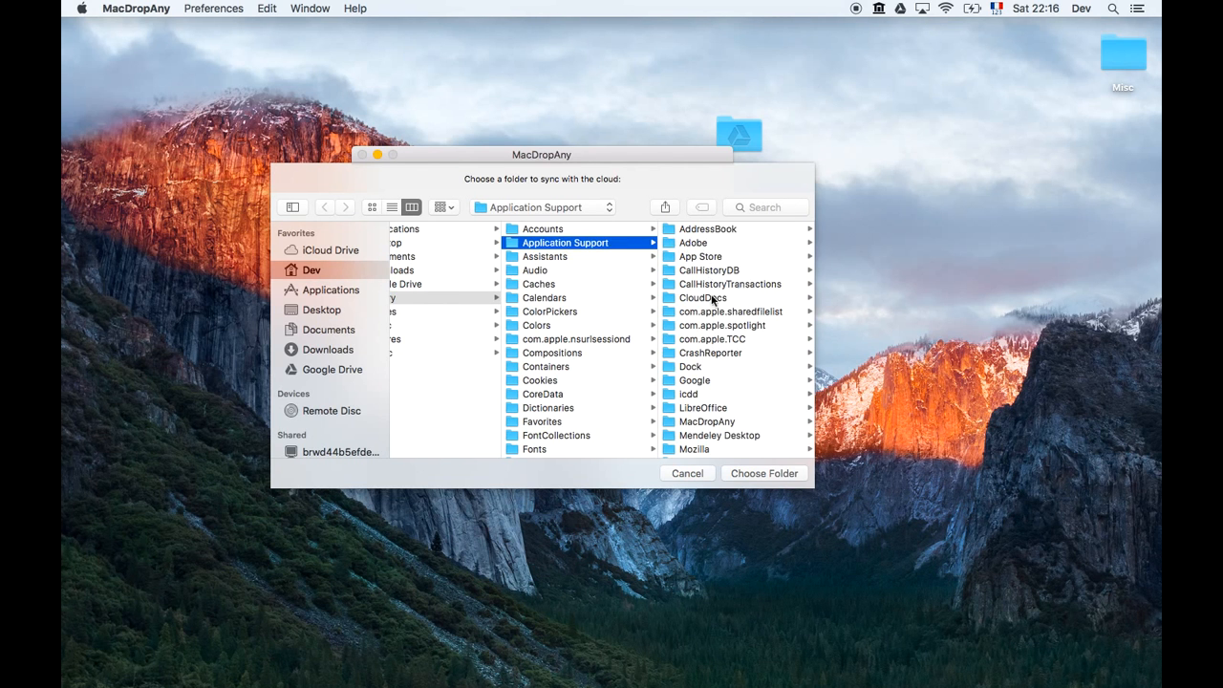
{"action": "scroll", "coordinate": [717, 412], "scroll_direction": "down", "scroll_amount": 2}
{"action": "left_click", "coordinate": [717, 412]}
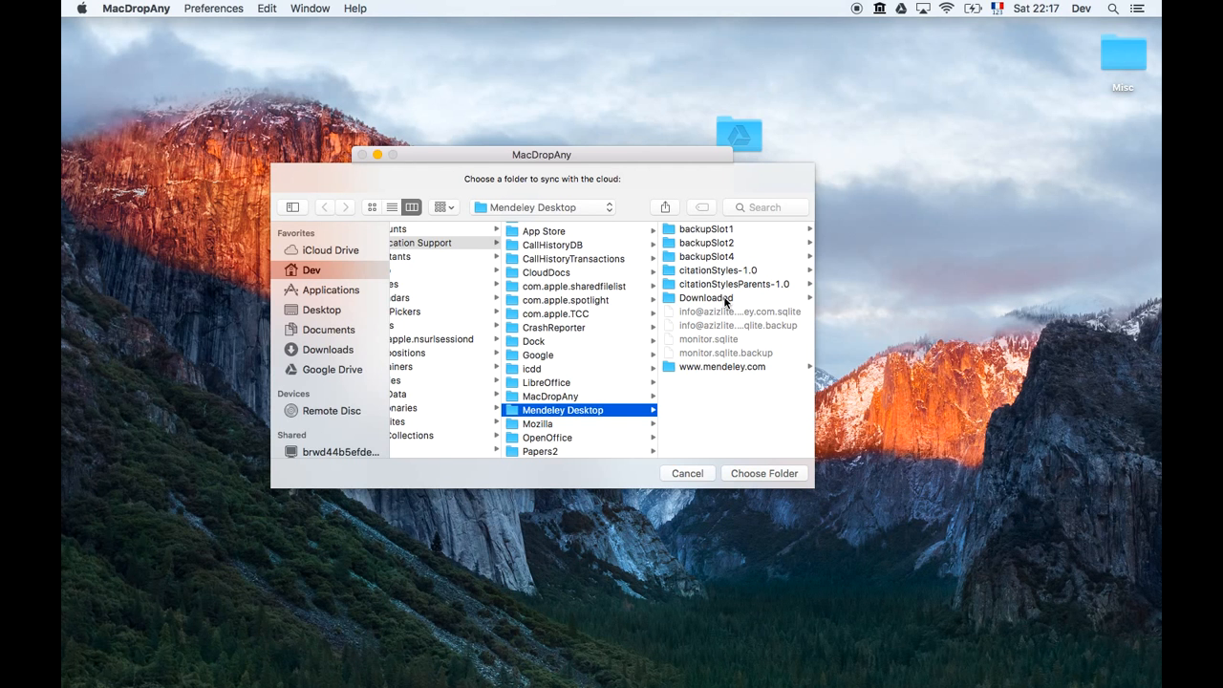
{"action": "left_click", "coordinate": [784, 475]}
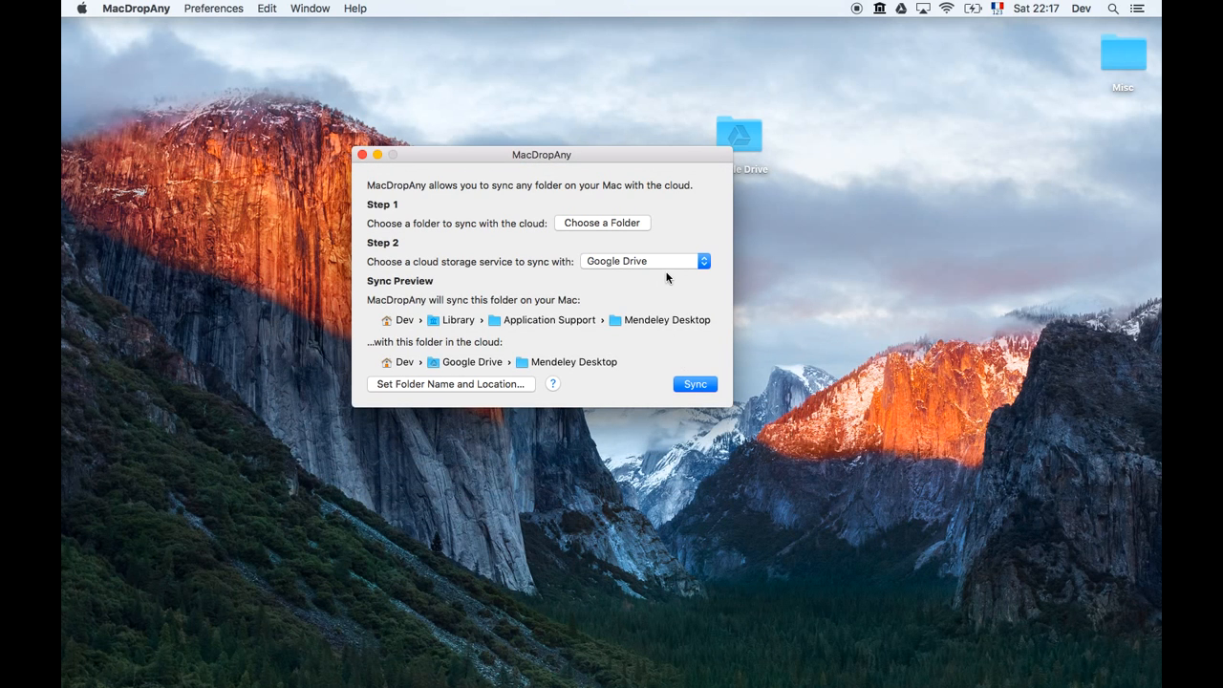
Keep Google Drive as the cloud service, sync, and quit MacDropAny after the success message.
{"action": "left_click", "coordinate": [669, 261]}
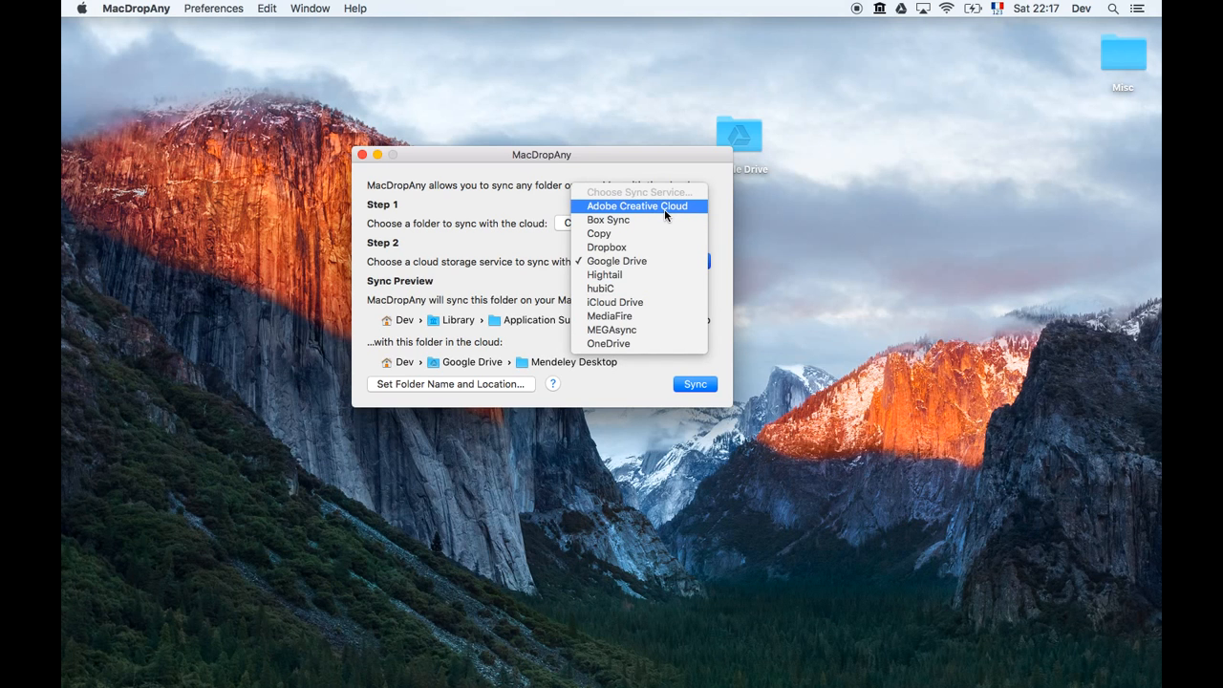
{"action": "left_click", "coordinate": [641, 261]}
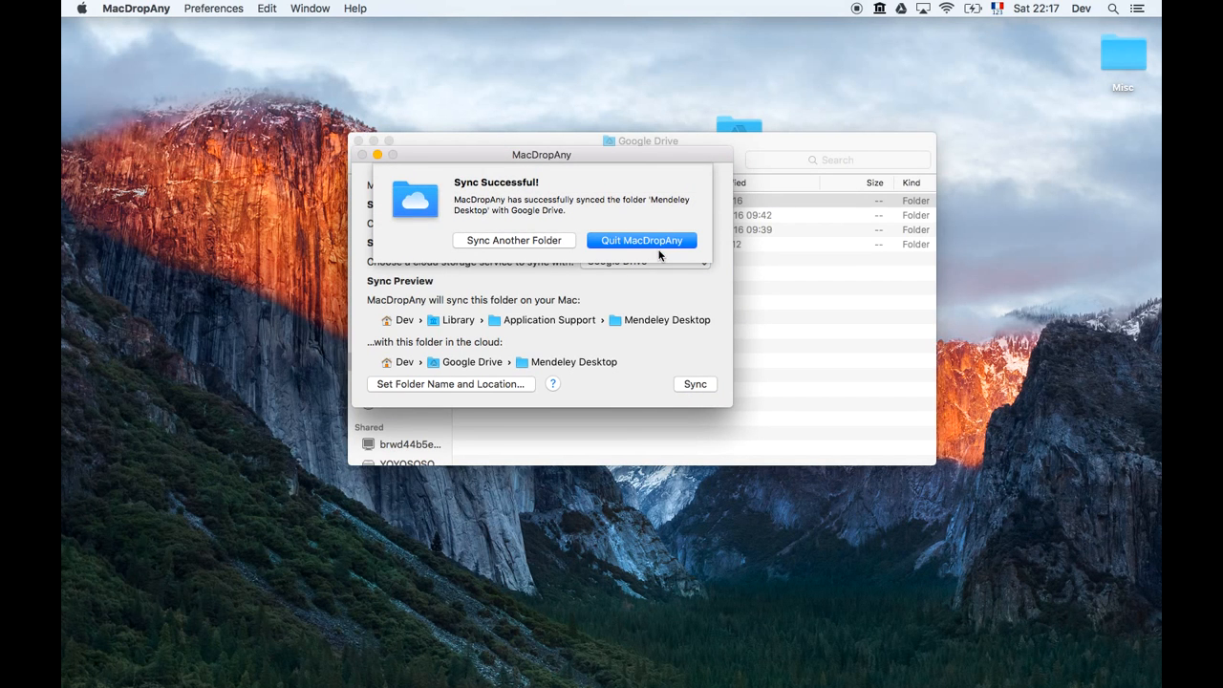
{"action": "left_click", "coordinate": [658, 248]}
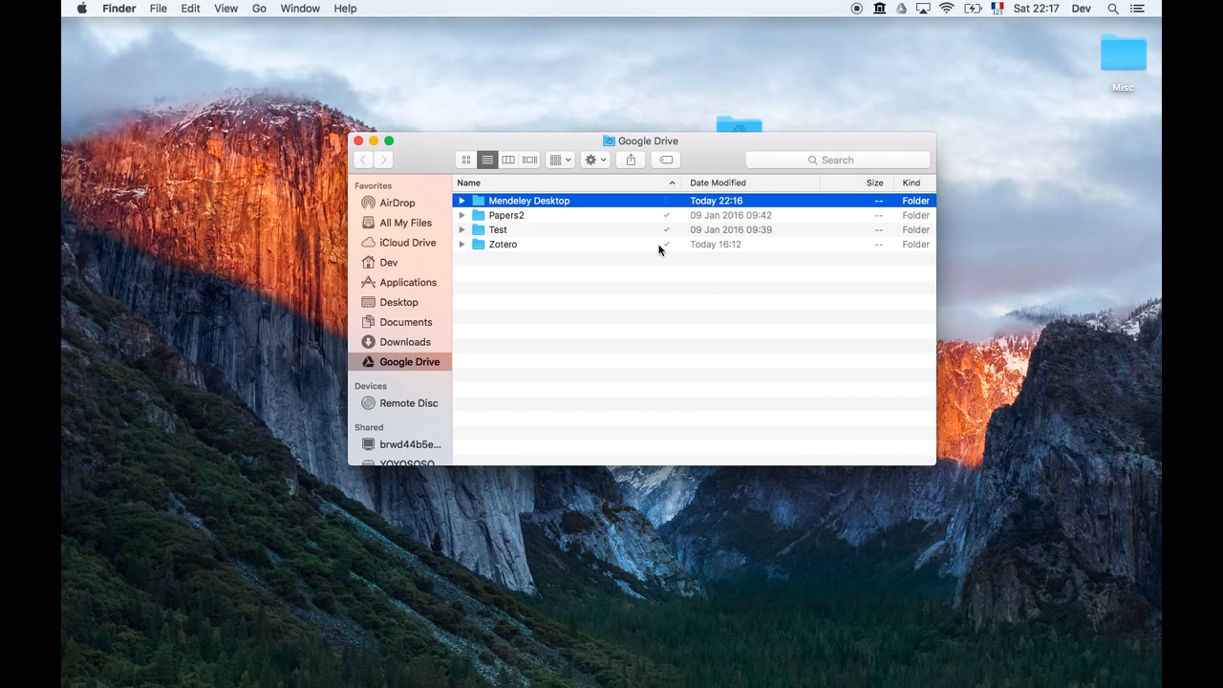
Open Google Drive › Mendeley Desktop › Downloaded to check the PDFs, then close Finder.
{"action": "left_click", "coordinate": [584, 296]}
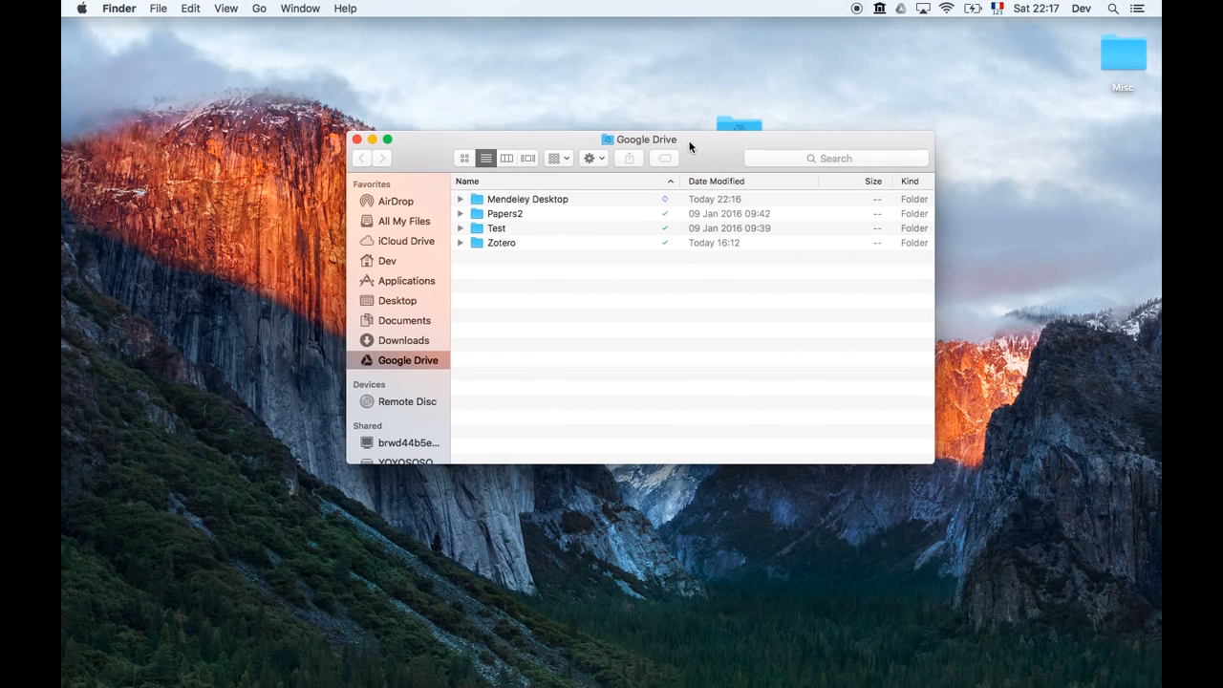
{"action": "left_click_drag", "start_coordinate": [690, 141], "coordinate": [673, 120]}
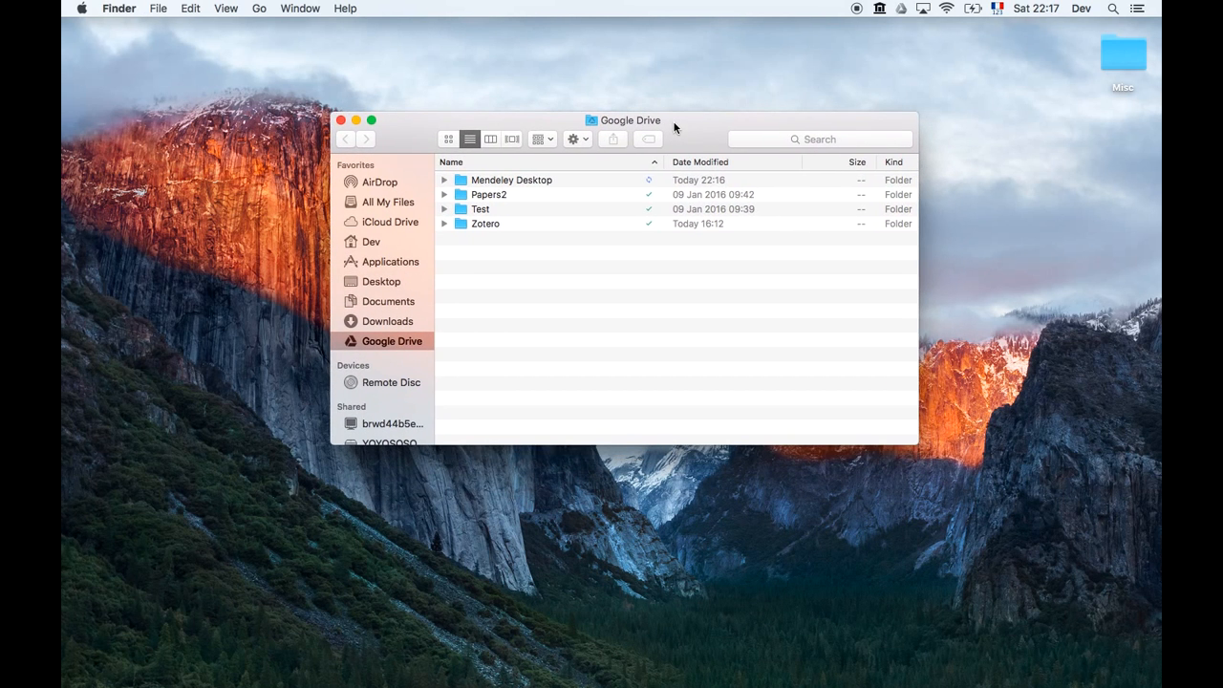
{"action": "double_click", "coordinate": [518, 185]}
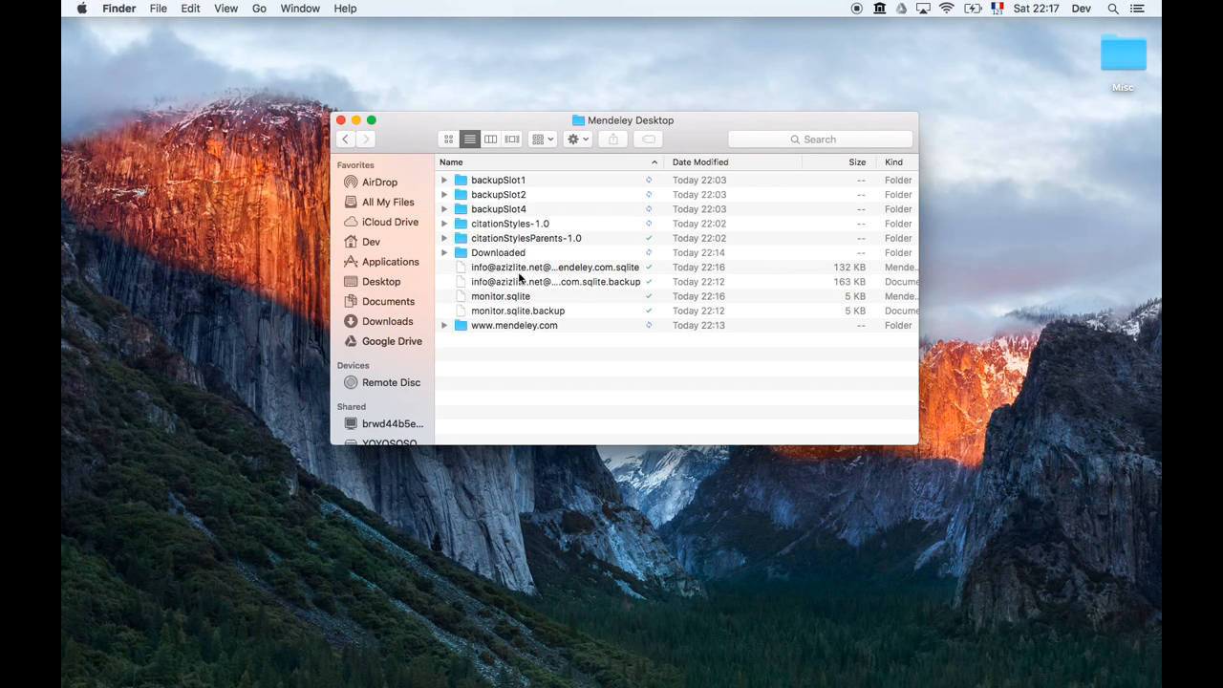
{"action": "left_click", "coordinate": [572, 271]}
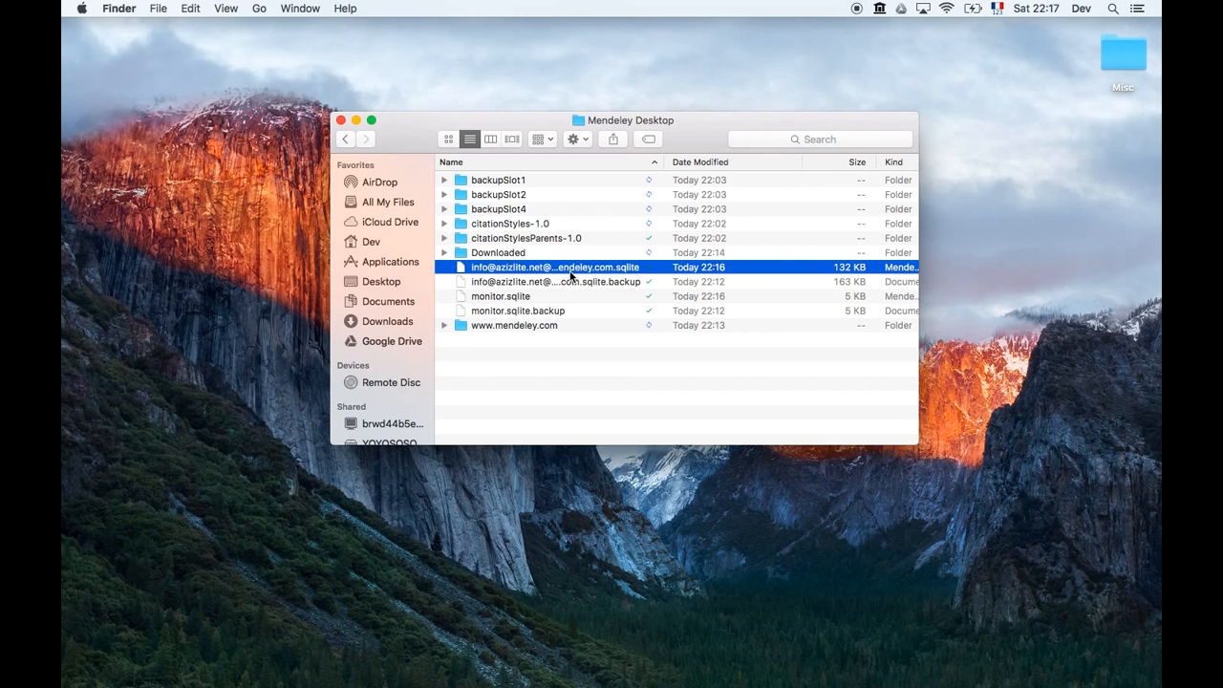
{"action": "double_click", "coordinate": [507, 256]}
{"action": "scroll", "coordinate": [554, 219], "scroll_direction": "down", "scroll_amount": 5}
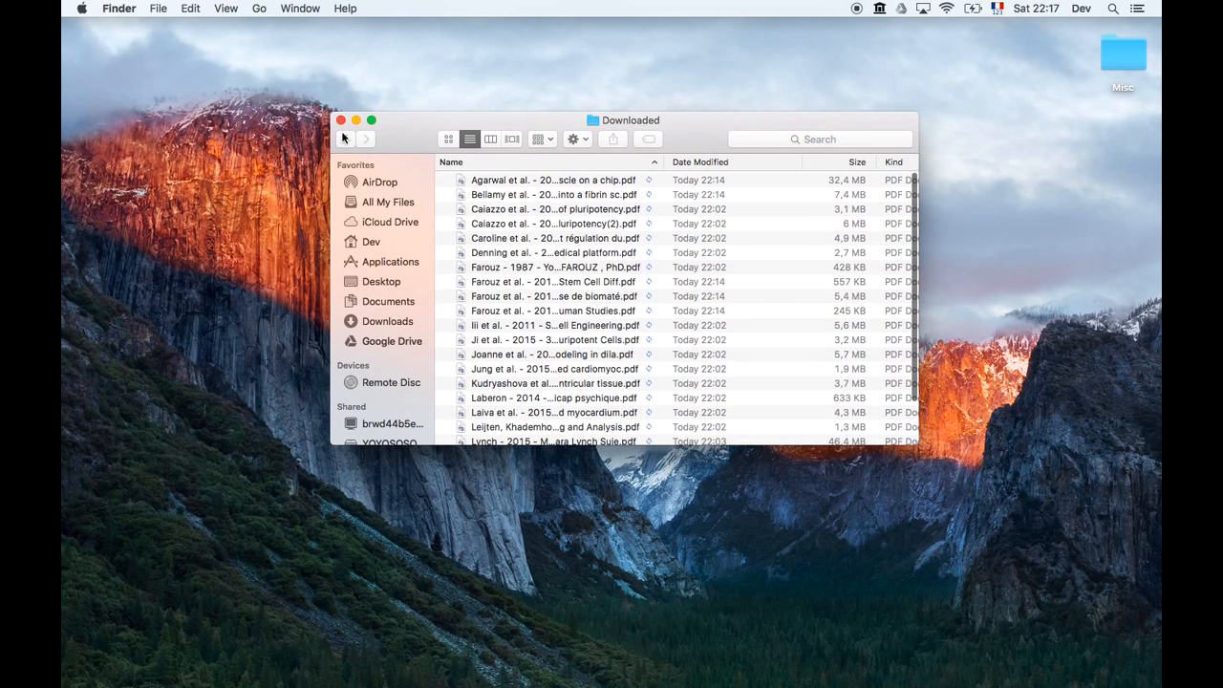
{"action": "left_click", "coordinate": [342, 121]}
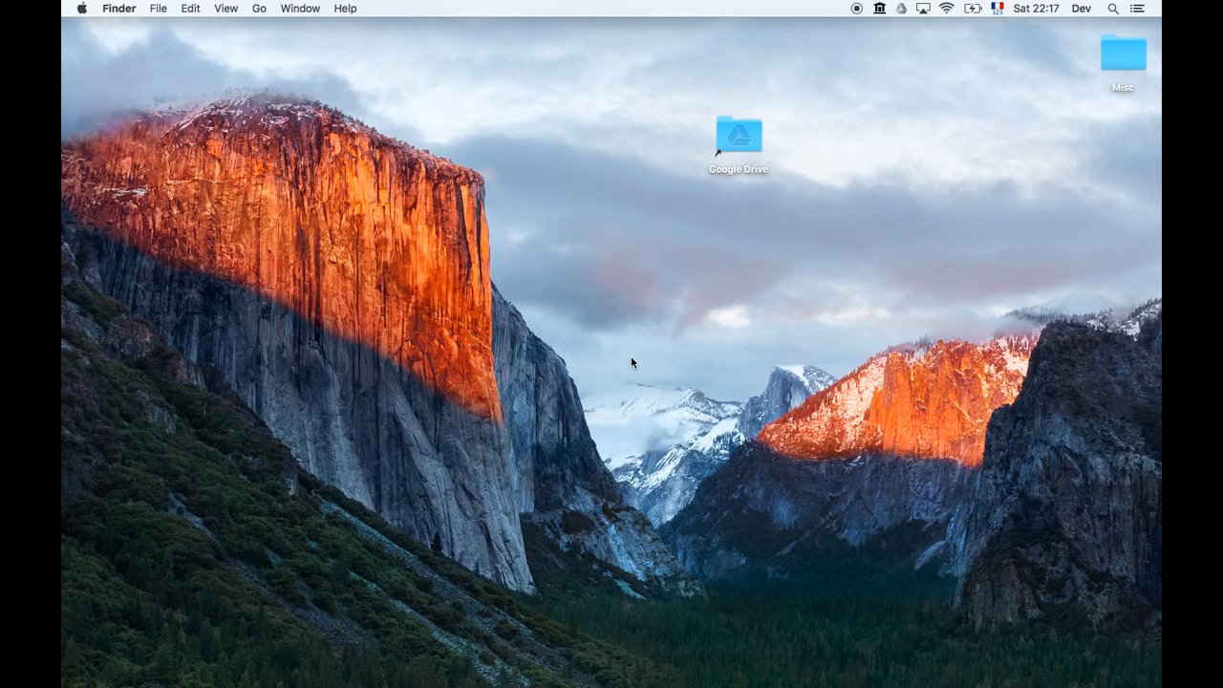
Relaunch Mendeley Desktop from Launchpad, approve the warning, and open Mendeley Desktop › Preferences.
{"action": "key", "text": "F4"}
{"action": "type", "text": "me"}
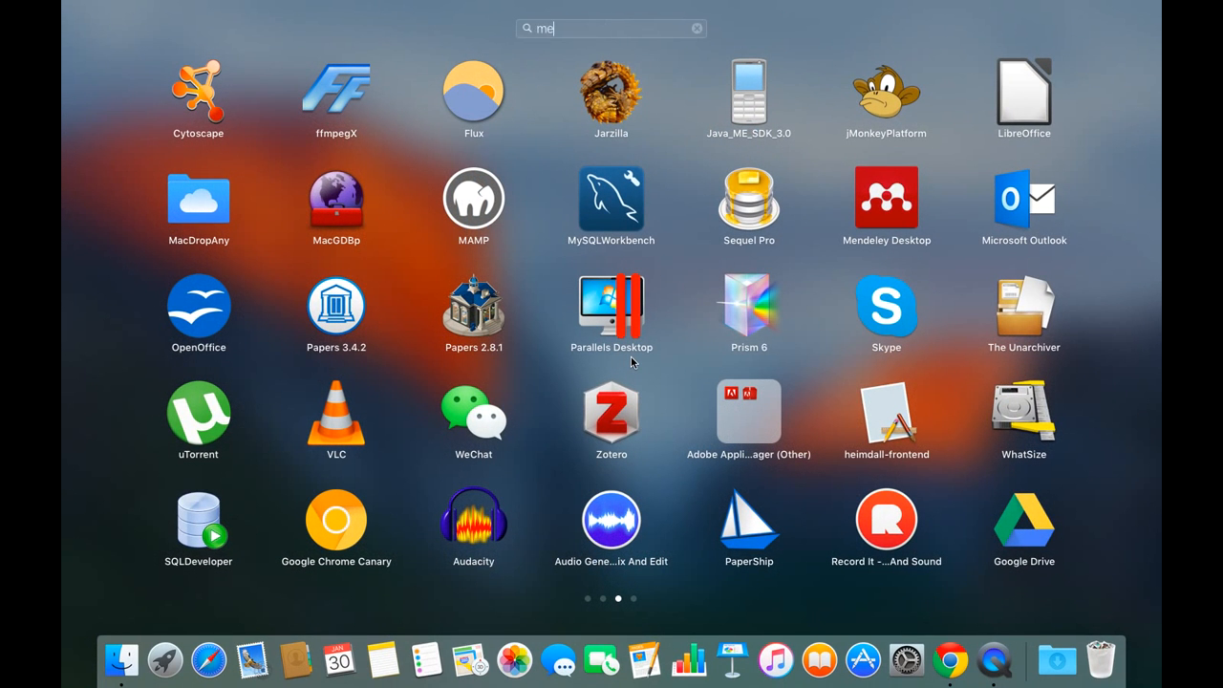
{"action": "type", "text": "ndeley"}
{"action": "left_click", "coordinate": [651, 70]}
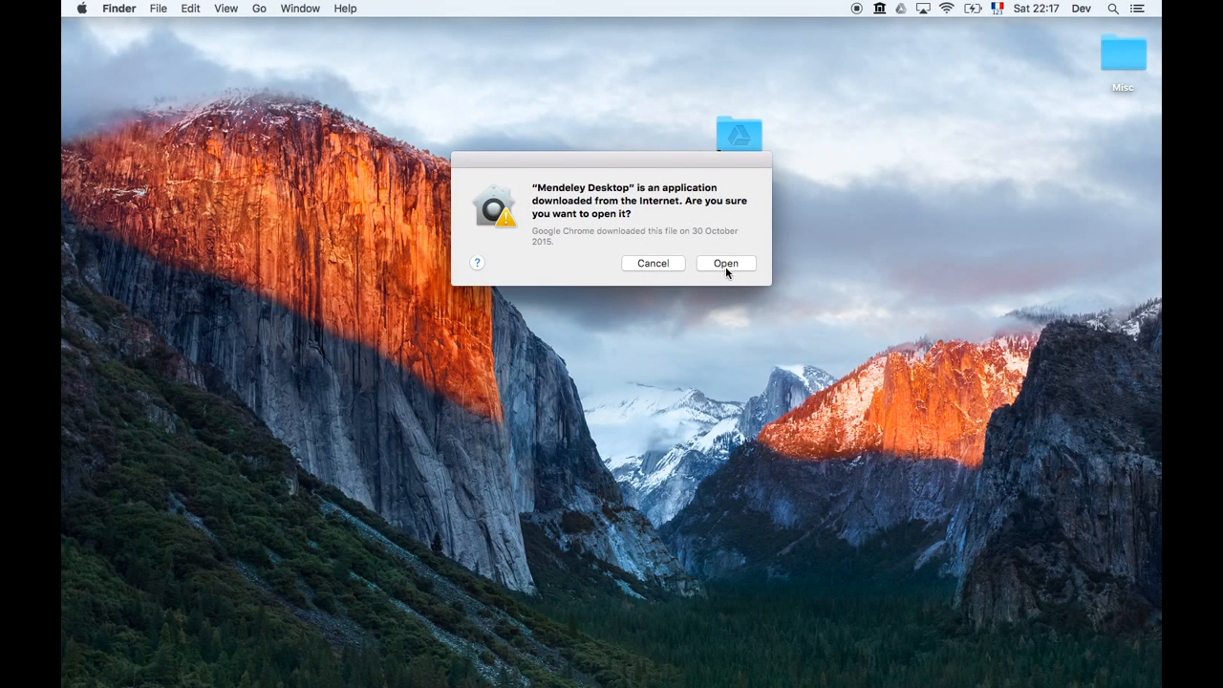
{"action": "left_click", "coordinate": [726, 265]}
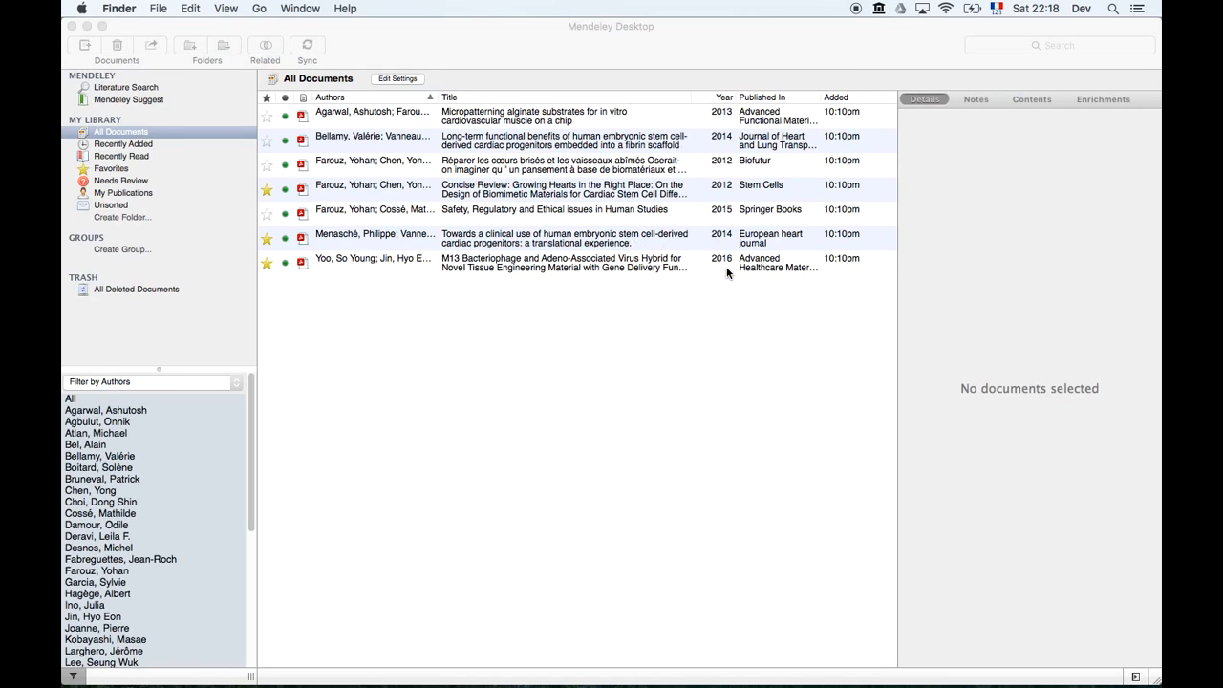
{"action": "left_click", "coordinate": [756, 30]}
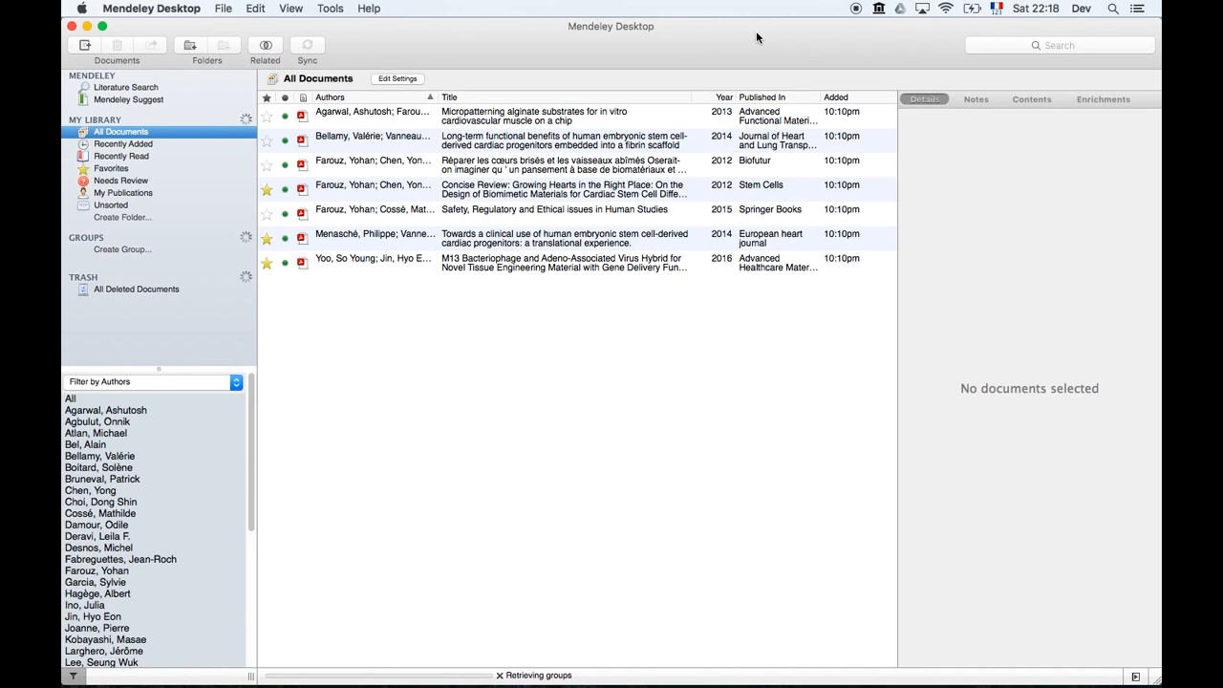
{"action": "left_click", "coordinate": [162, 11]}
Enable 'Organize my files' in Mendeley's File Organizer preferences and start choosing a copy folder.
{"action": "left_click", "coordinate": [163, 50]}
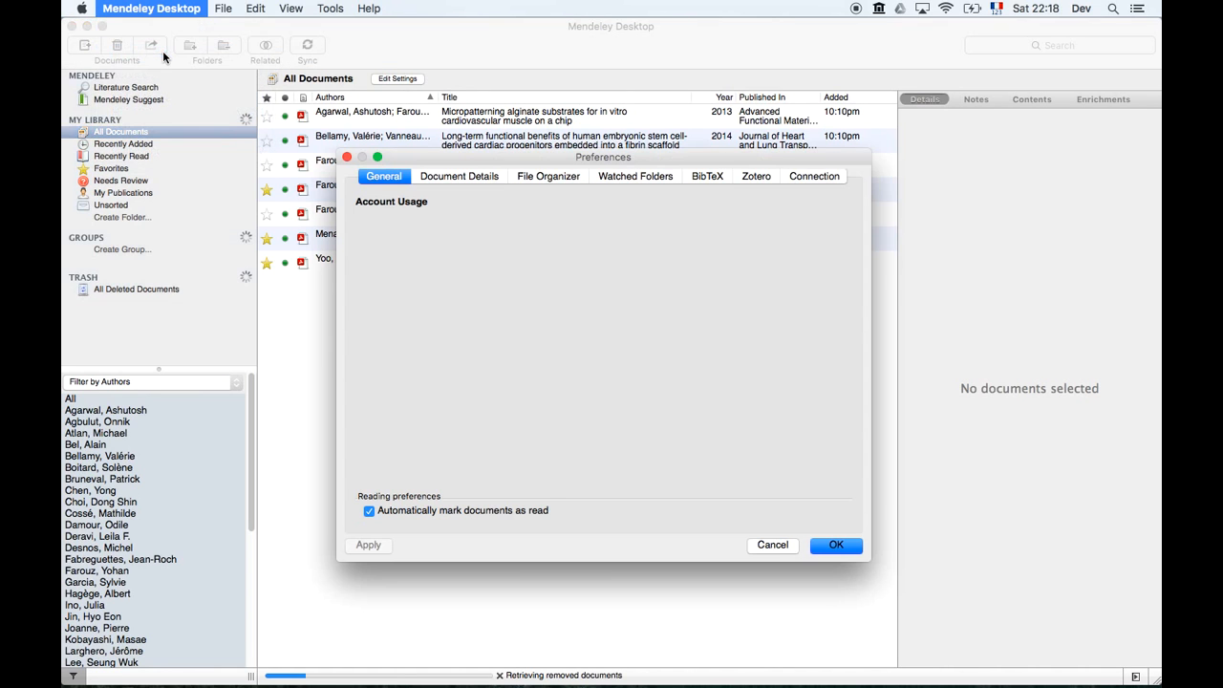
{"action": "left_click", "coordinate": [558, 178]}
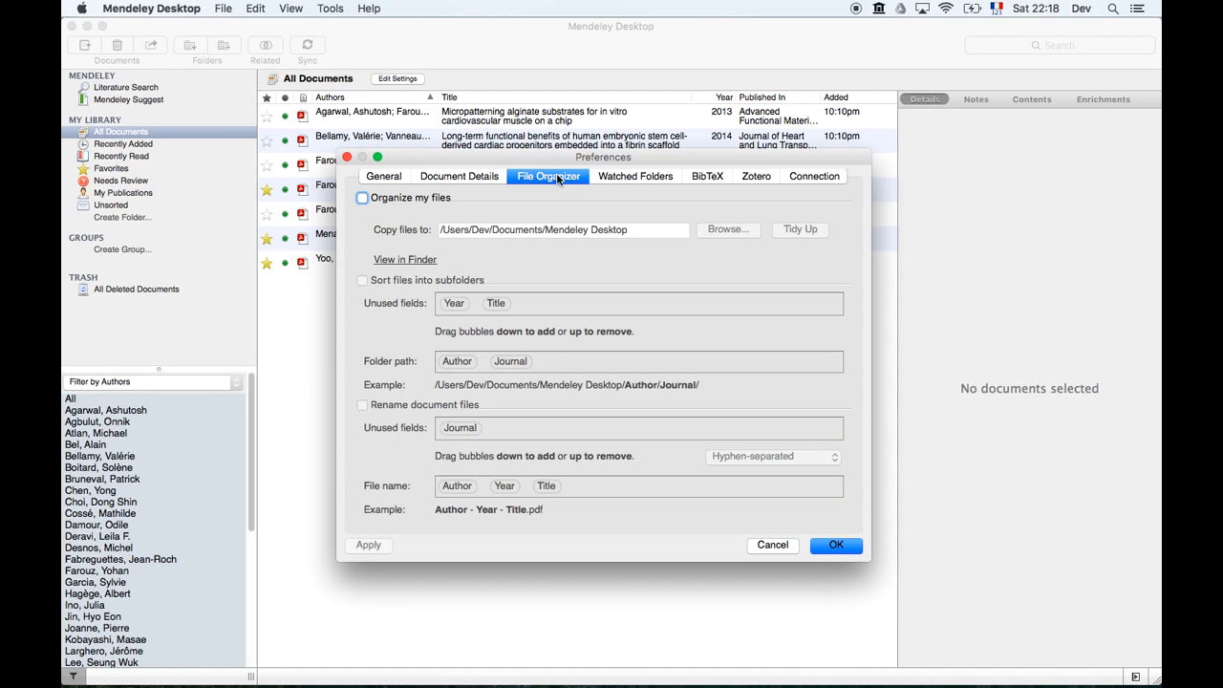
{"action": "left_click", "coordinate": [362, 199]}
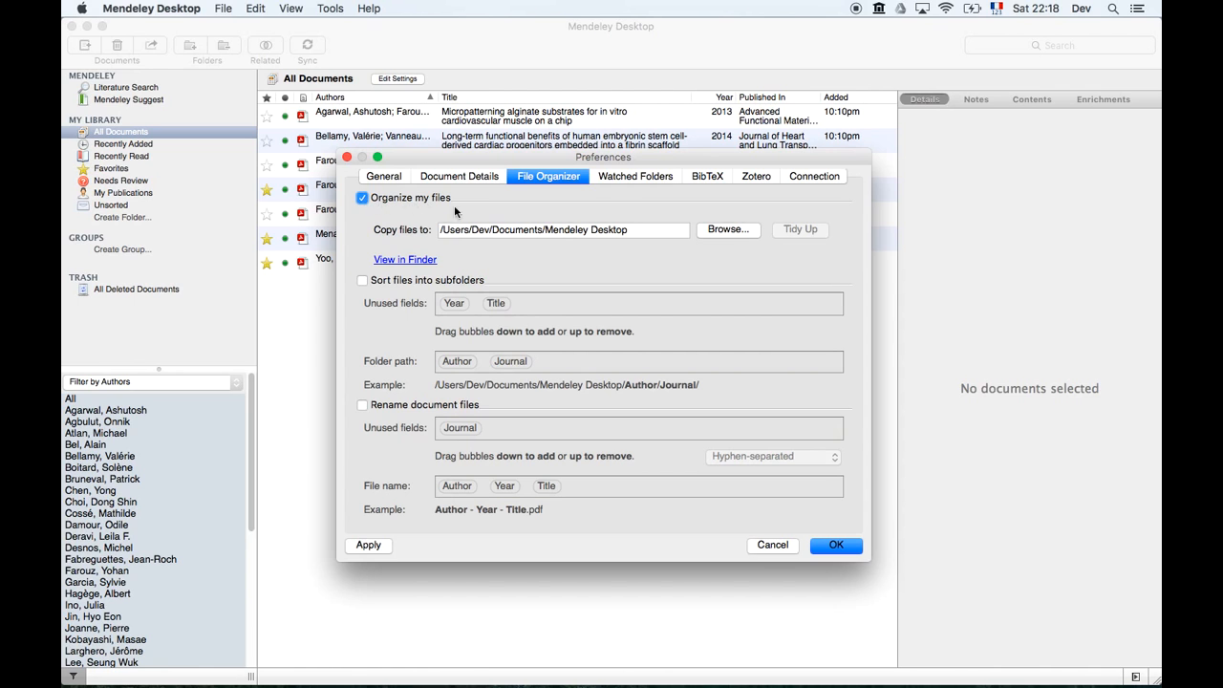
{"action": "left_click", "coordinate": [718, 231]}
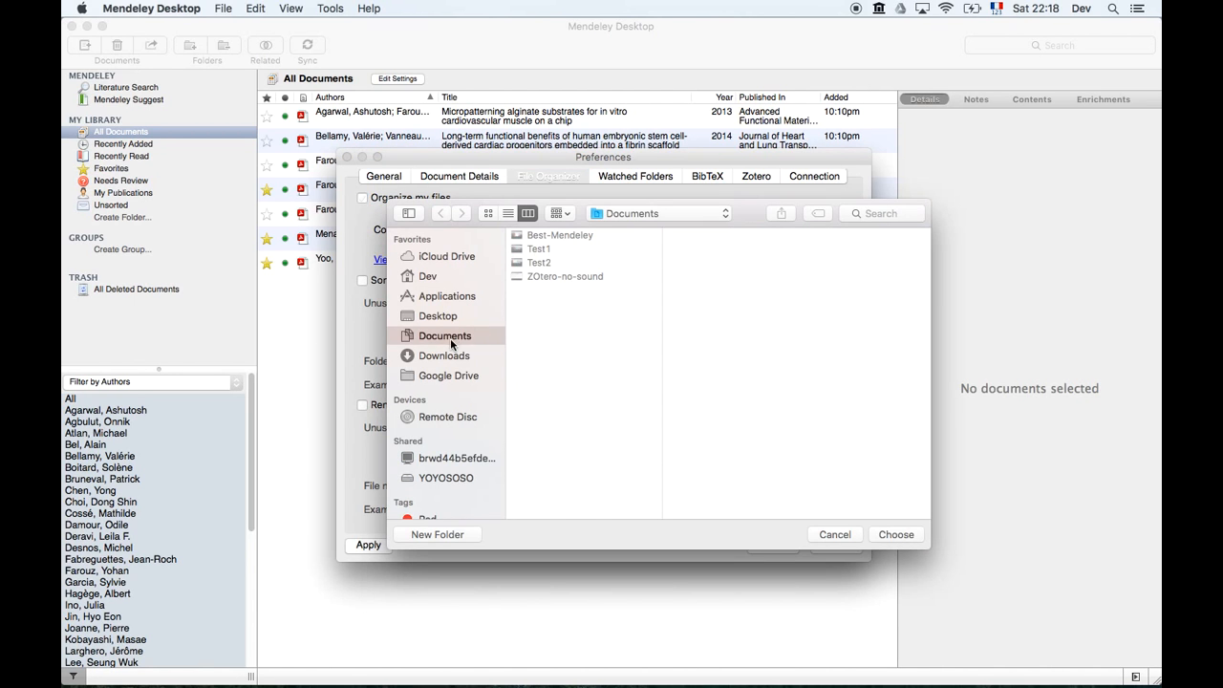
Set the copied-files location to Google Drive › Mendeley Desktop › Downloaded, accepting the non-empty folder.
{"action": "left_click", "coordinate": [445, 378]}
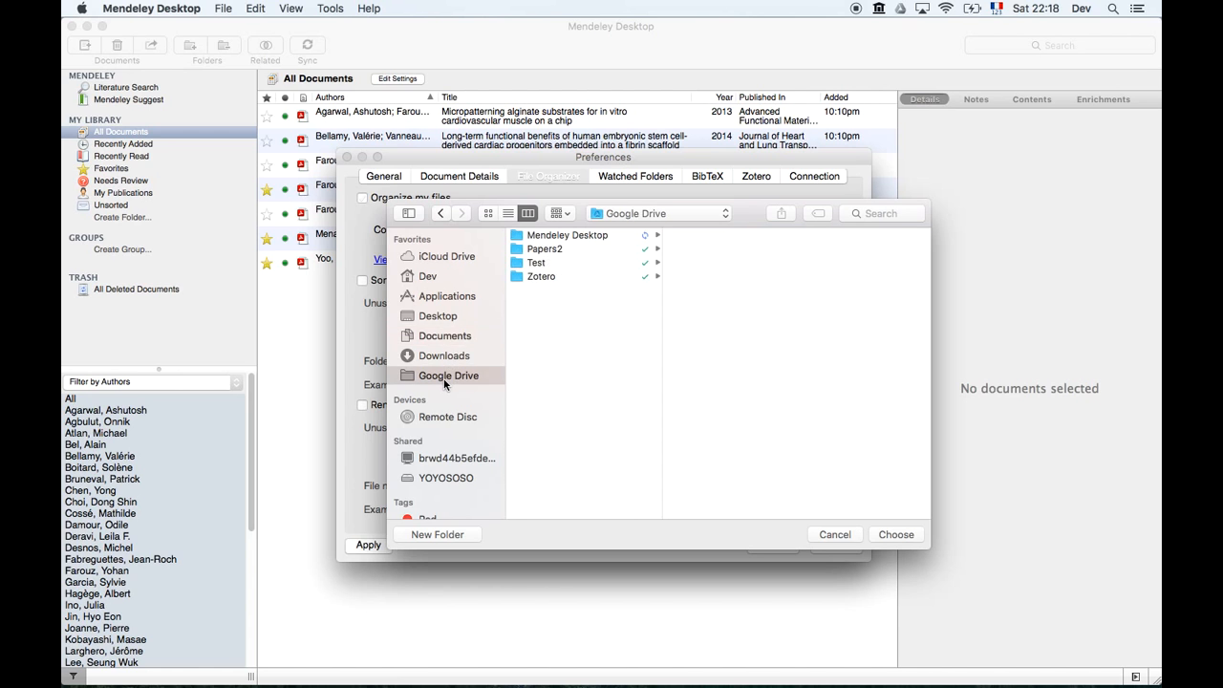
{"action": "left_click", "coordinate": [612, 238]}
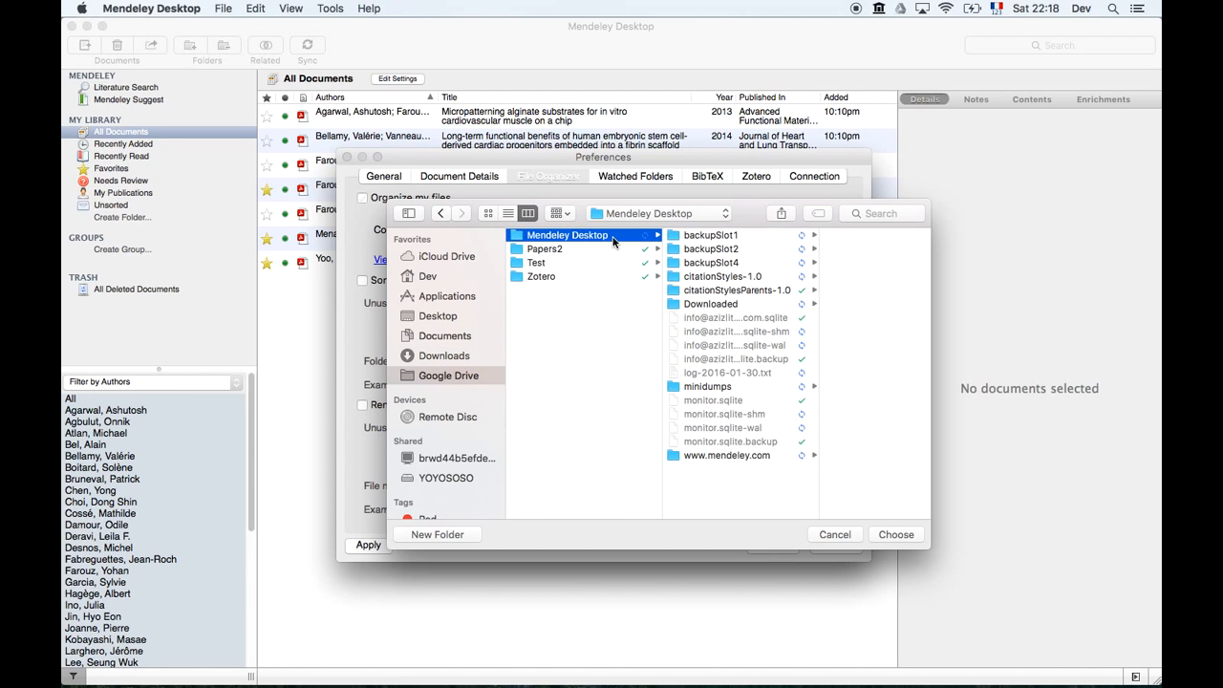
{"action": "left_click", "coordinate": [733, 306]}
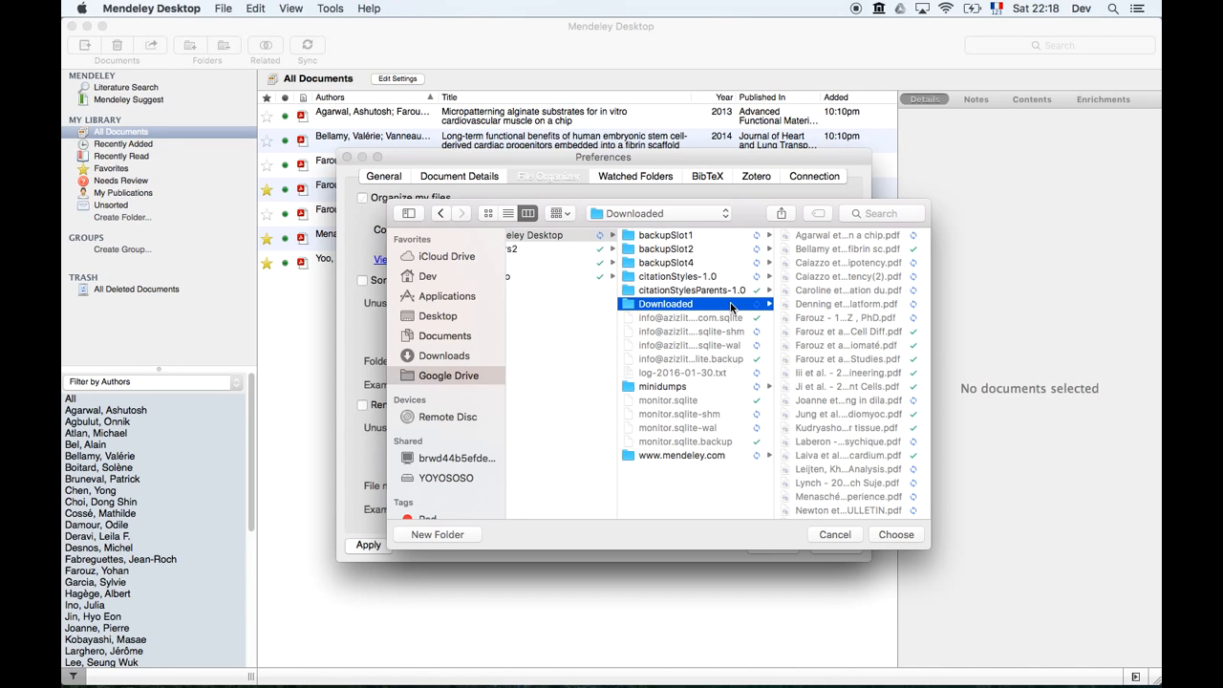
{"action": "left_click", "coordinate": [896, 535]}
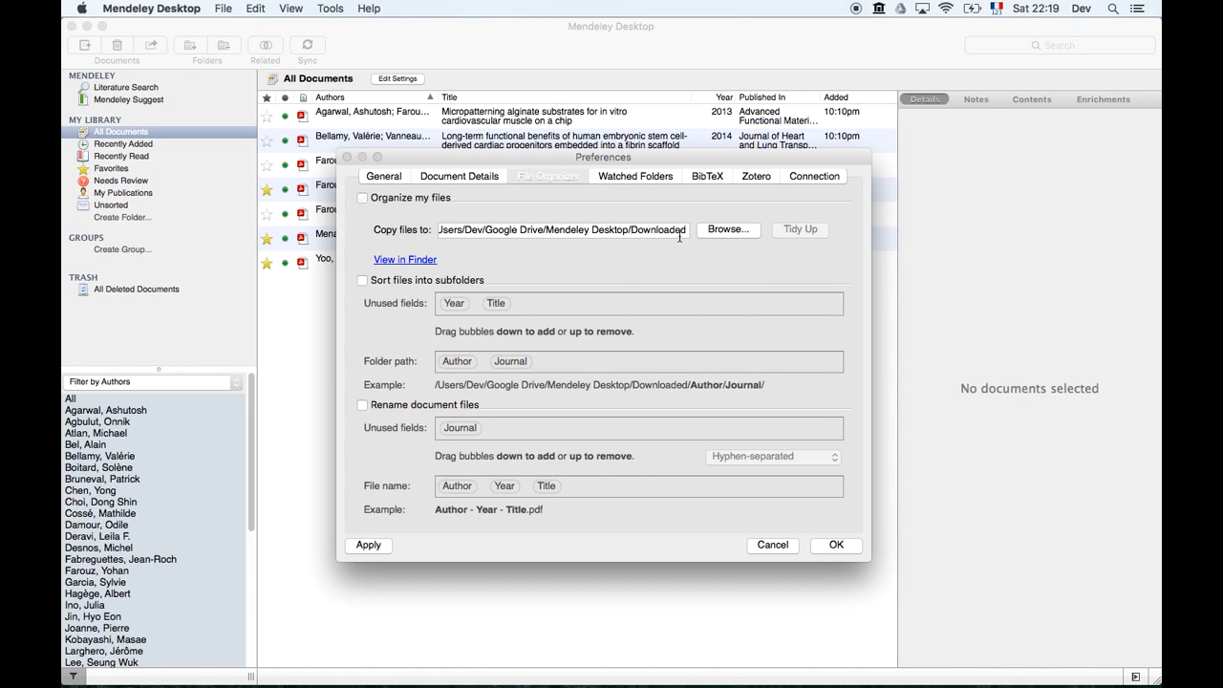
{"action": "left_click", "coordinate": [847, 544]}
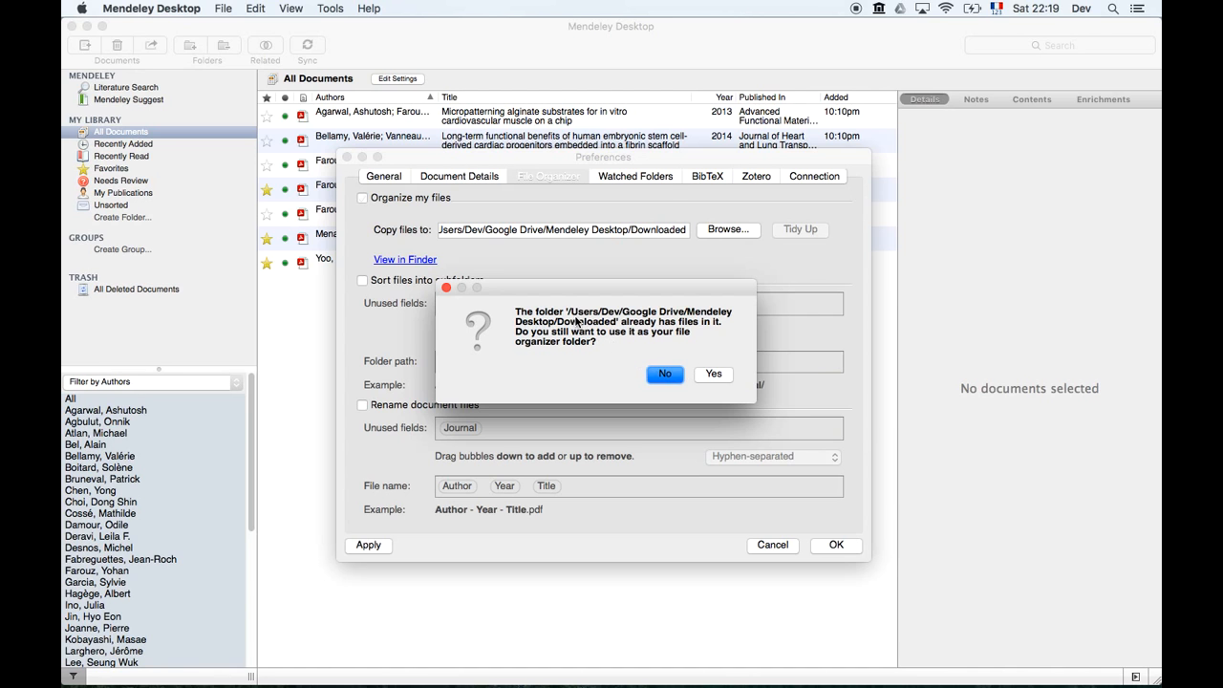
{"action": "left_click", "coordinate": [708, 377]}
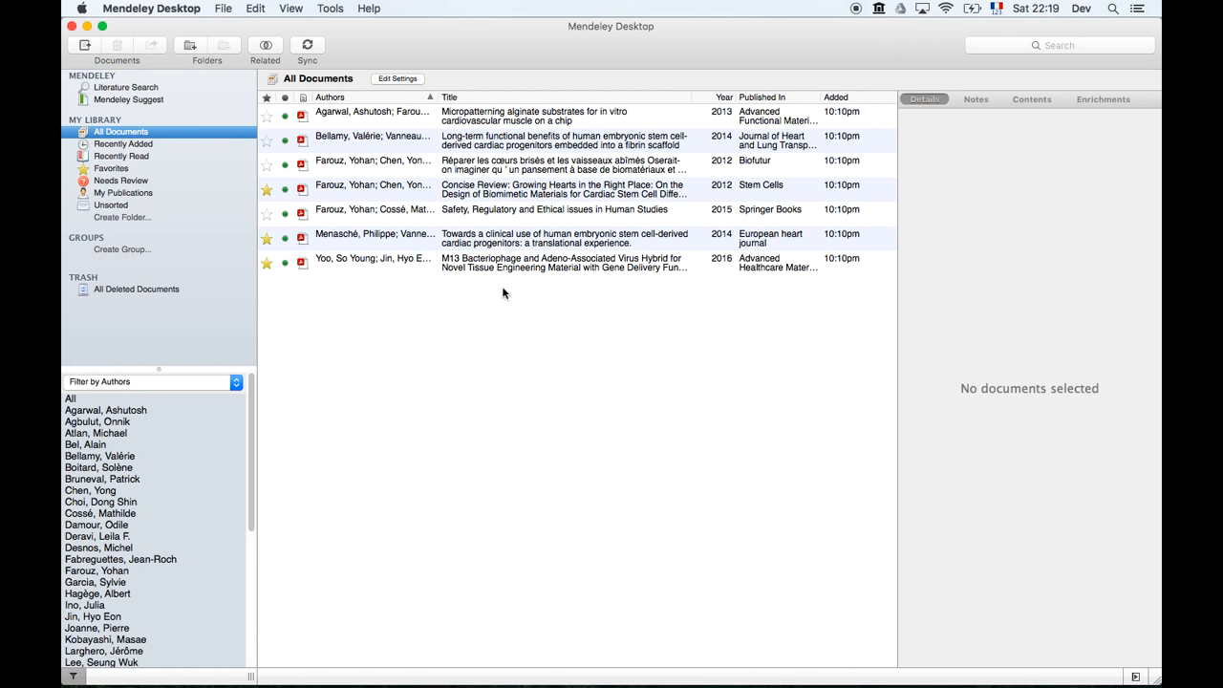
Drag nmat4536.pdf from the Desktop's Misc folder in Finder into Mendeley's document list.
{"action": "left_click", "coordinate": [119, 674]}
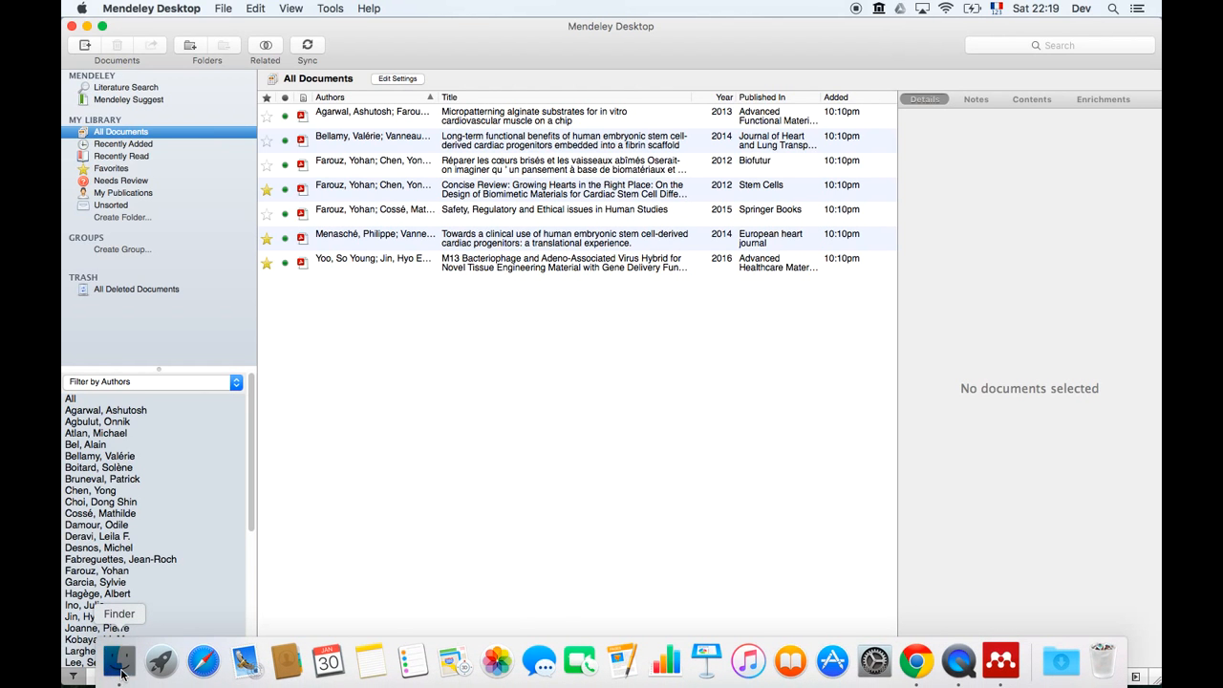
{"action": "left_click_drag", "start_coordinate": [430, 160], "coordinate": [726, 168]}
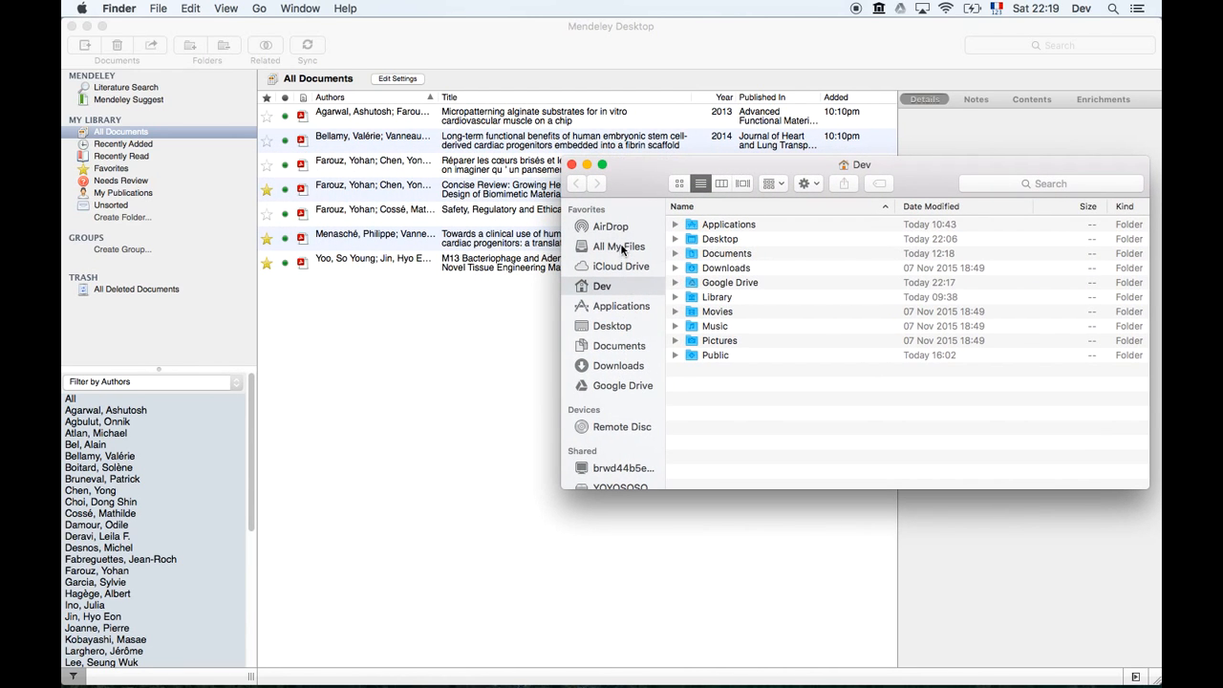
{"action": "left_click", "coordinate": [614, 328]}
{"action": "double_click", "coordinate": [735, 241]}
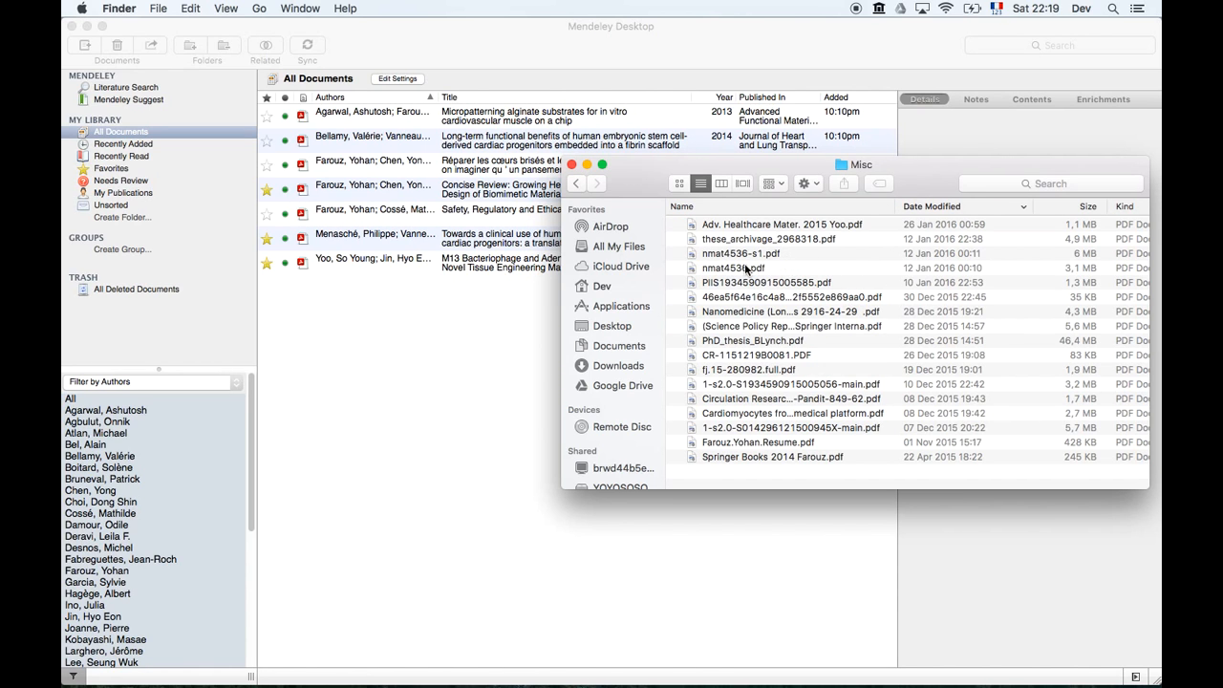
{"action": "left_click_drag", "start_coordinate": [745, 269], "coordinate": [387, 348]}
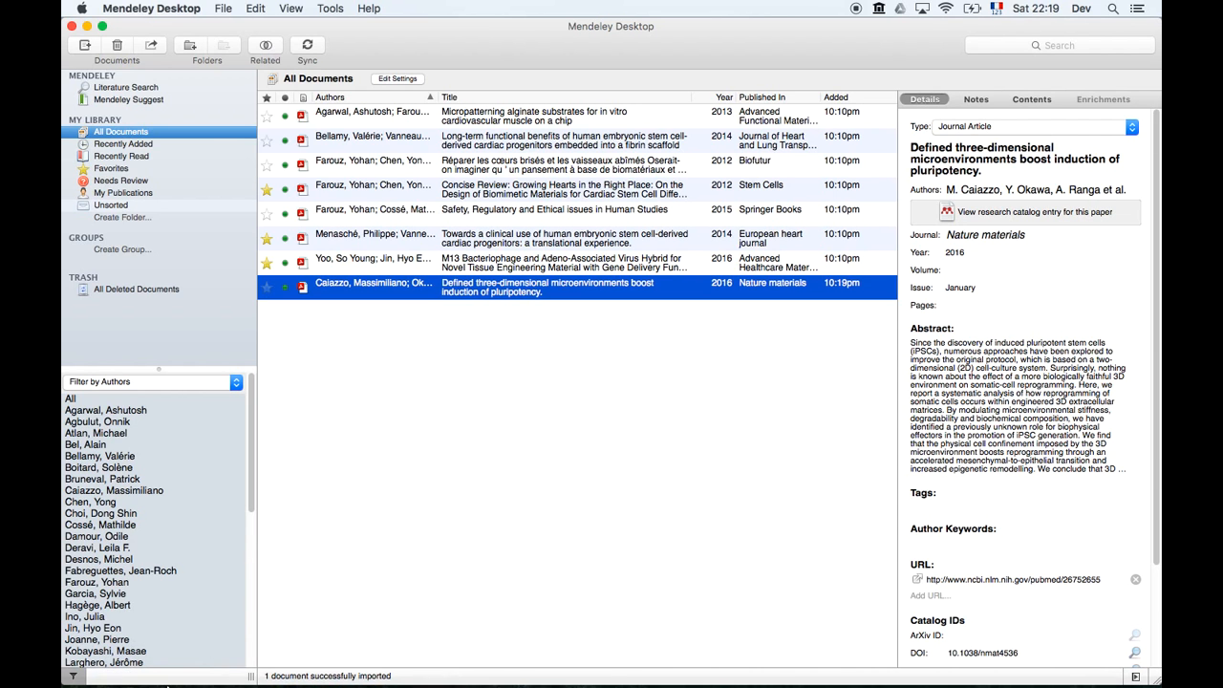
Verify nmat4536.pdf is newest in Google Drive › Mendeley Desktop › Downloaded, then close that window.
{"action": "left_click", "coordinate": [122, 673]}
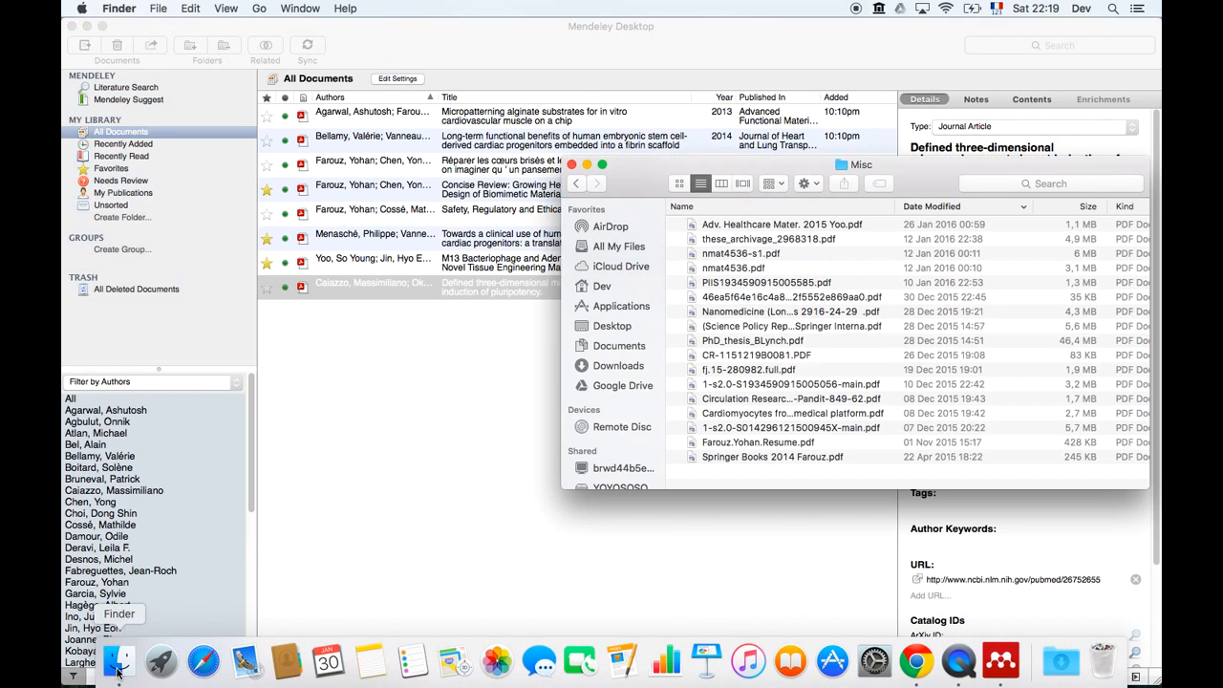
{"action": "left_click", "coordinate": [621, 385]}
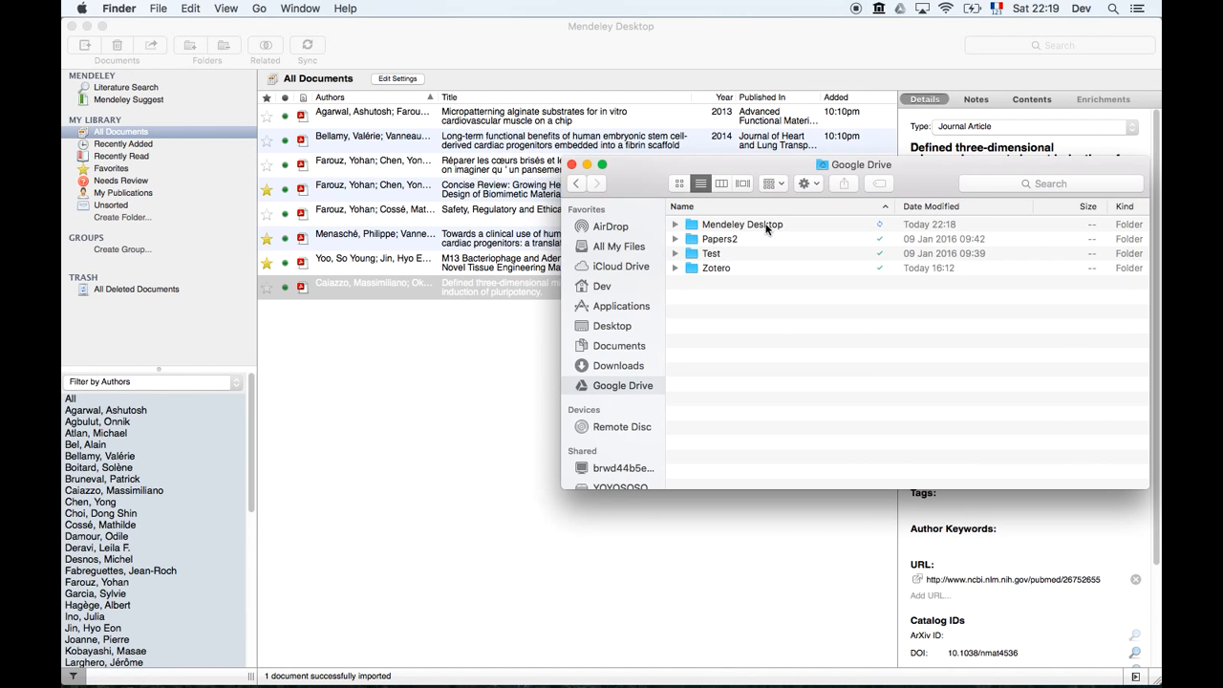
{"action": "double_click", "coordinate": [767, 226]}
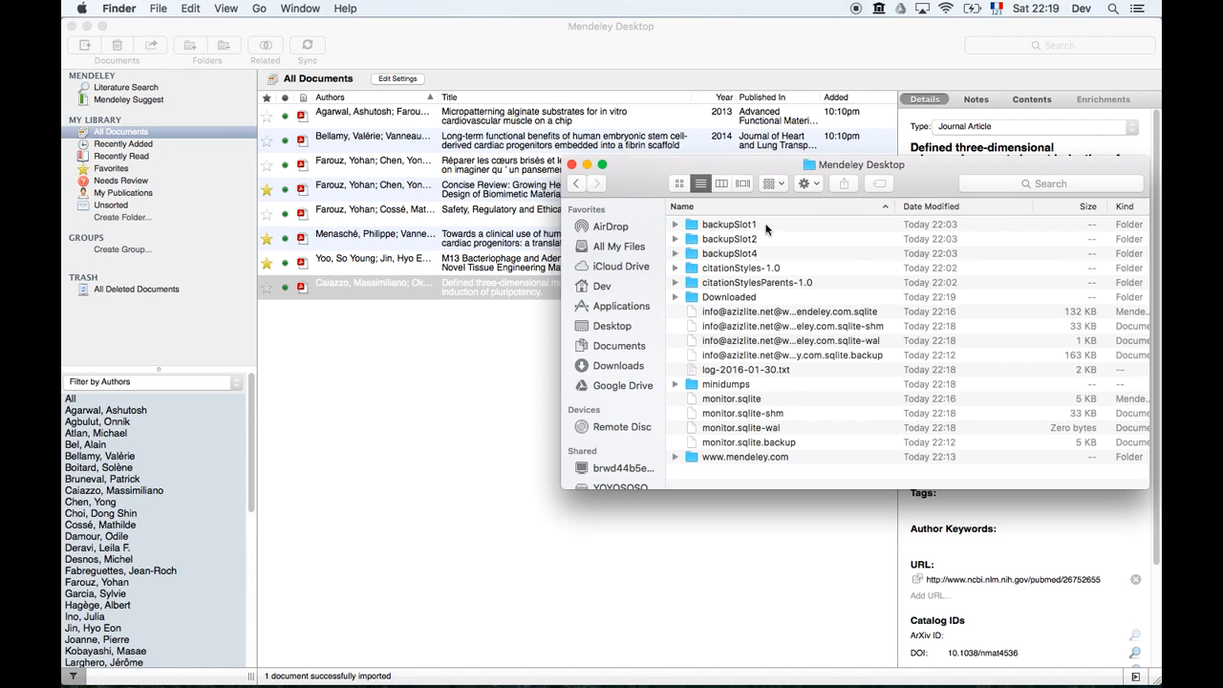
{"action": "double_click", "coordinate": [747, 297]}
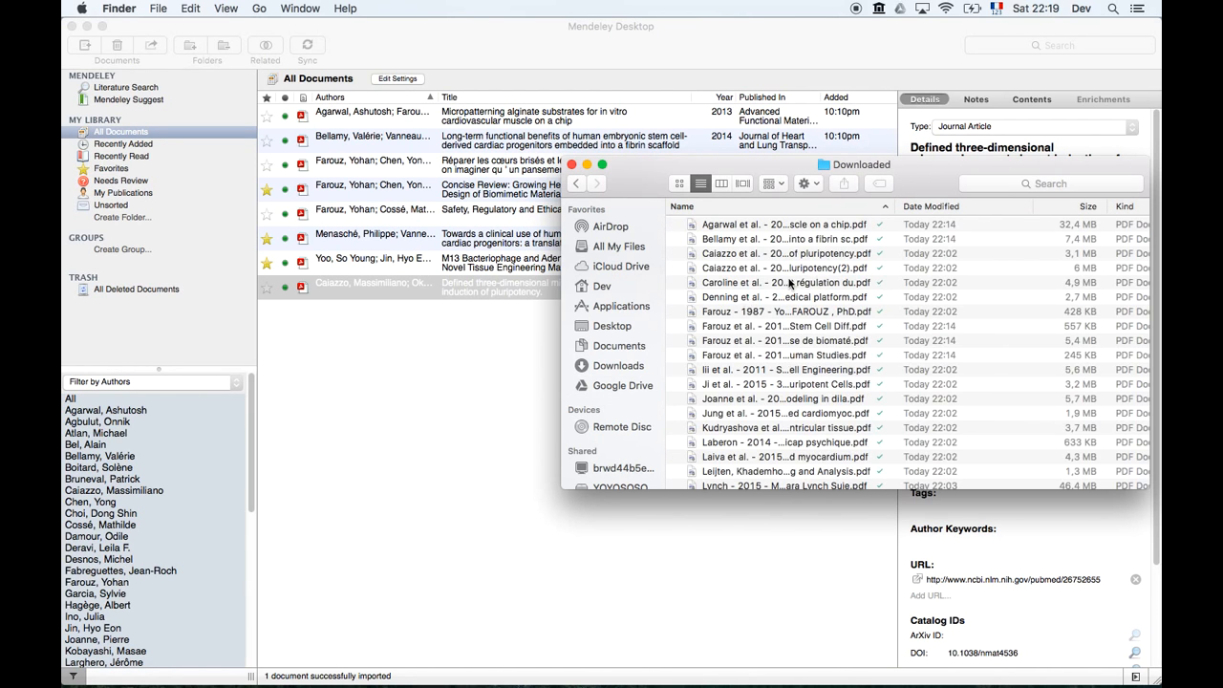
{"action": "left_click", "coordinate": [962, 207]}
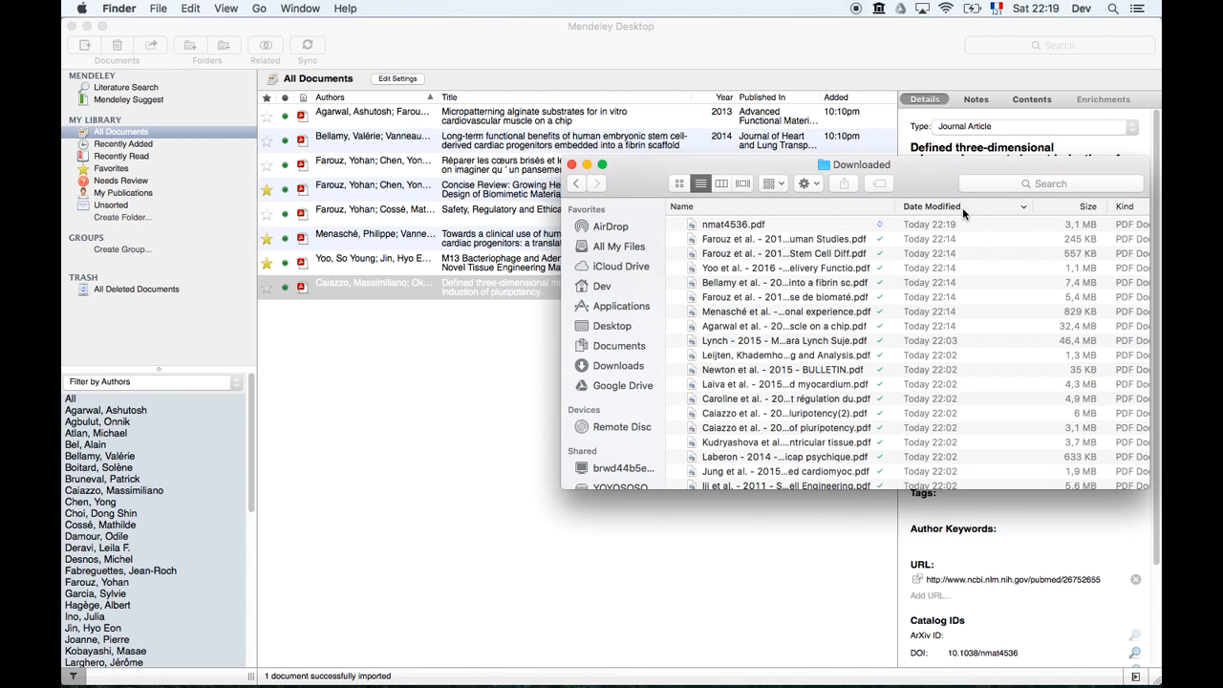
{"action": "left_click", "coordinate": [744, 226]}
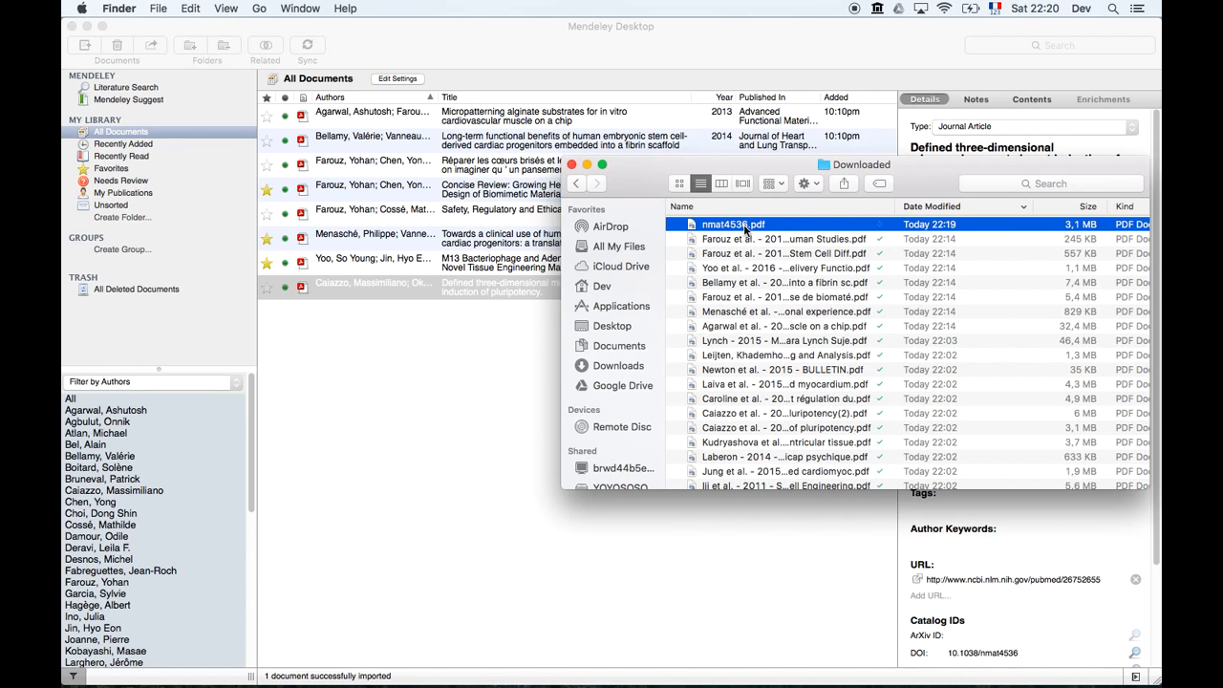
{"action": "left_click", "coordinate": [571, 166]}
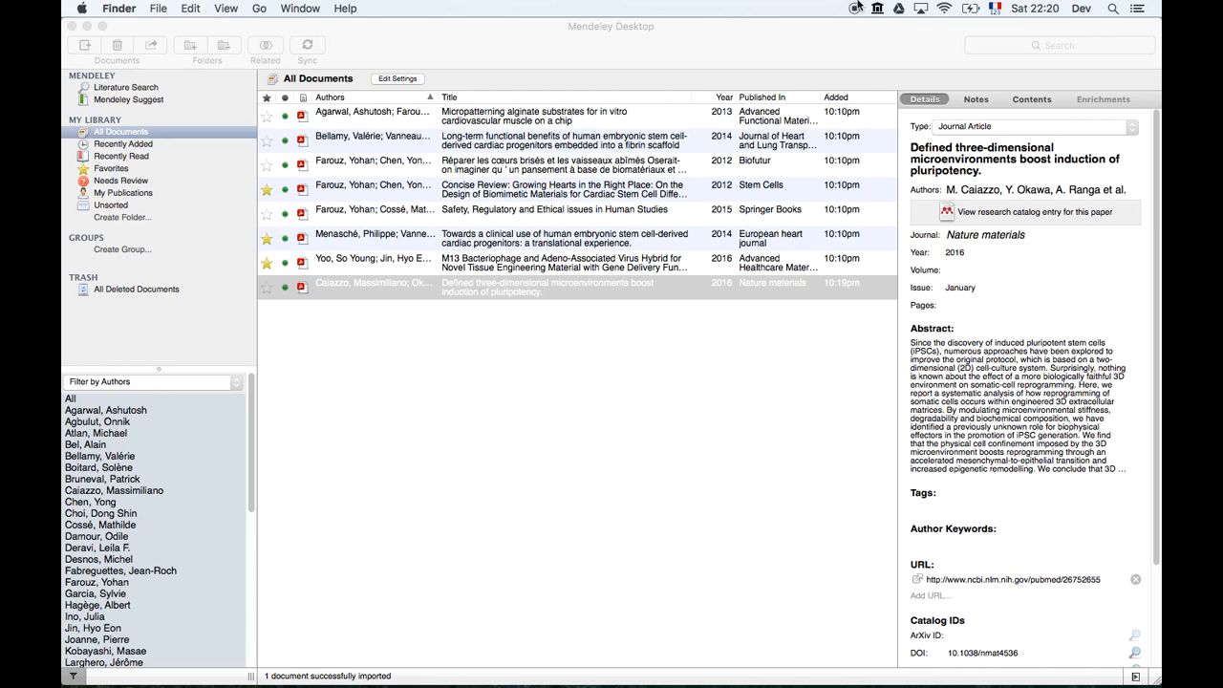